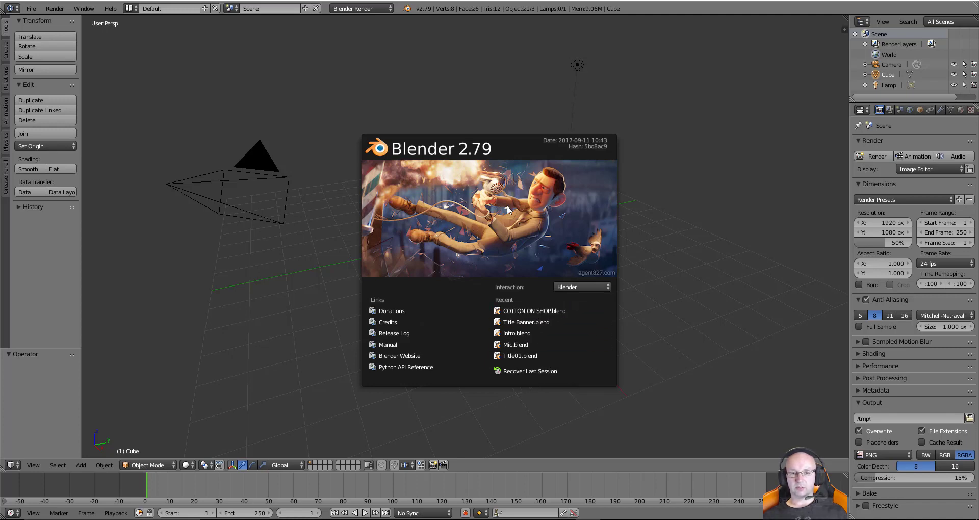
# Close the splash screen, reopen it from the Blender logo, then close it again
pyautogui.click(672, 178)
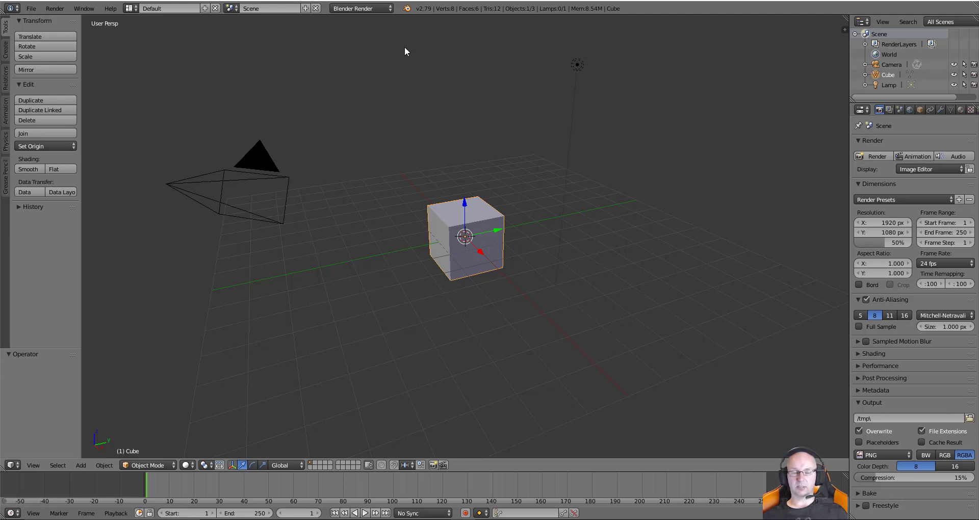
pyautogui.click(407, 9)
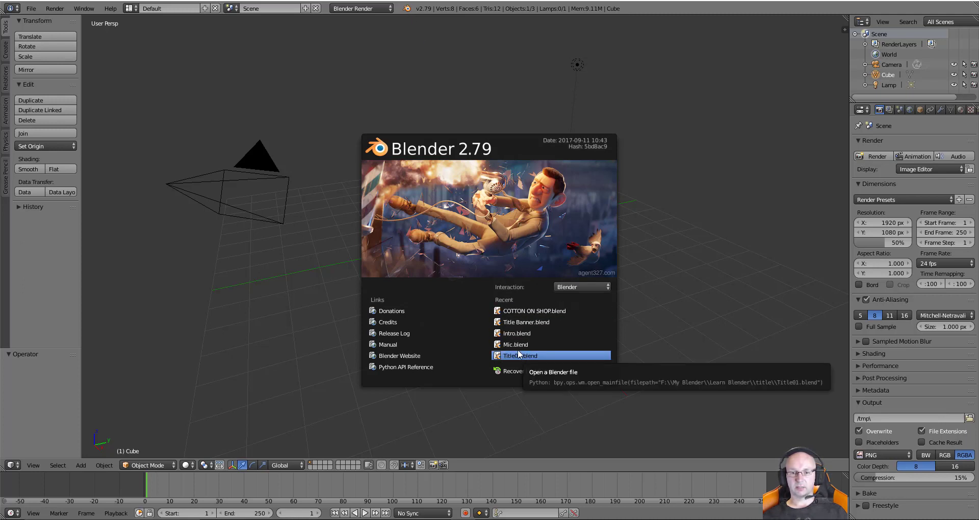
pyautogui.click(713, 212)
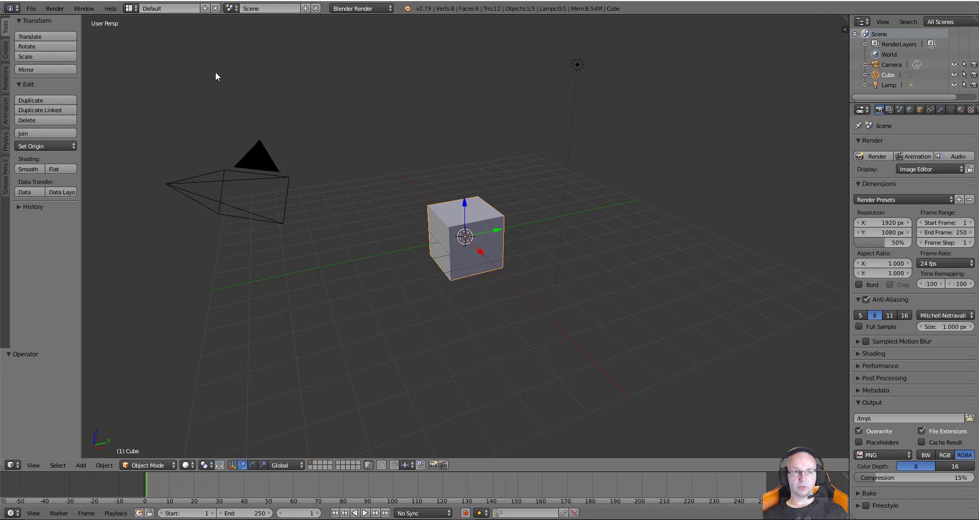
# Open and widen User Preferences, toggling the Cycles compute device to None and back to CUDA
pyautogui.click(32, 9)
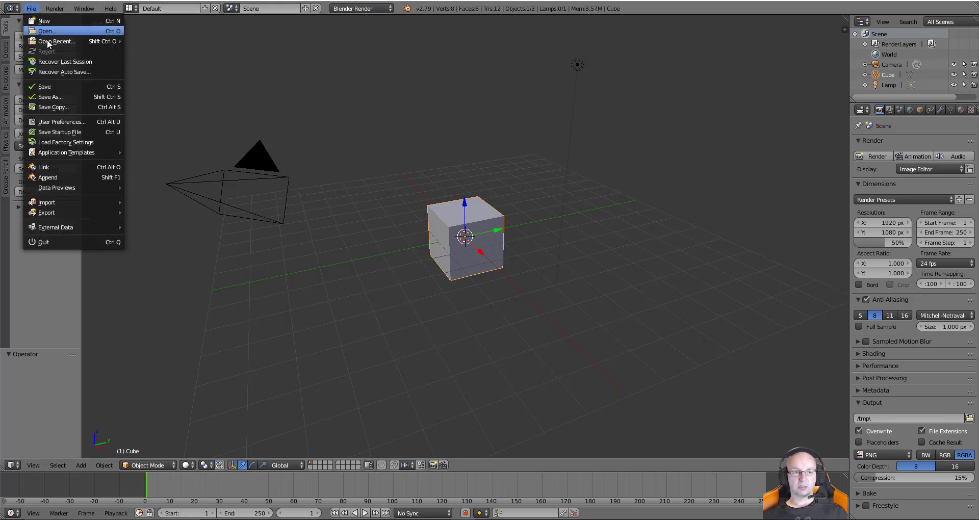
pyautogui.click(53, 122)
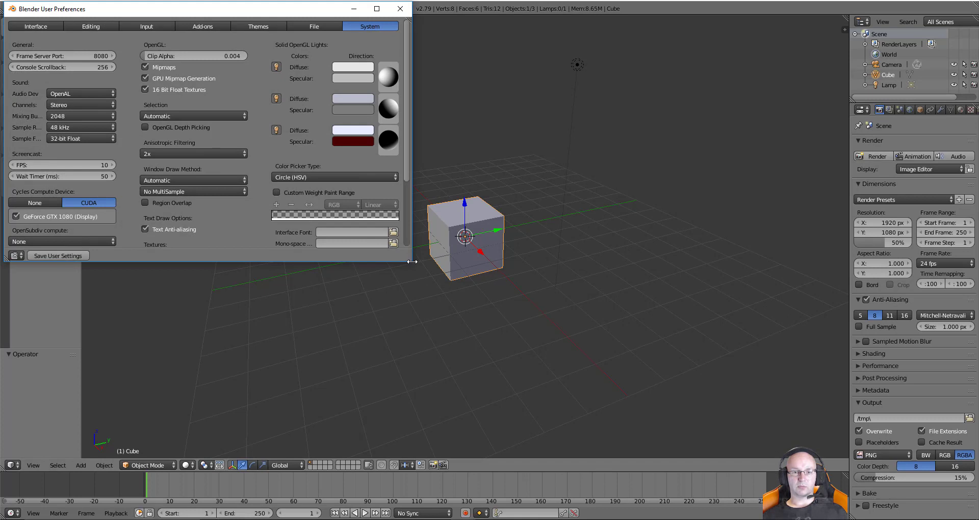
pyautogui.moveTo(412, 261); pyautogui.dragTo(690, 405)
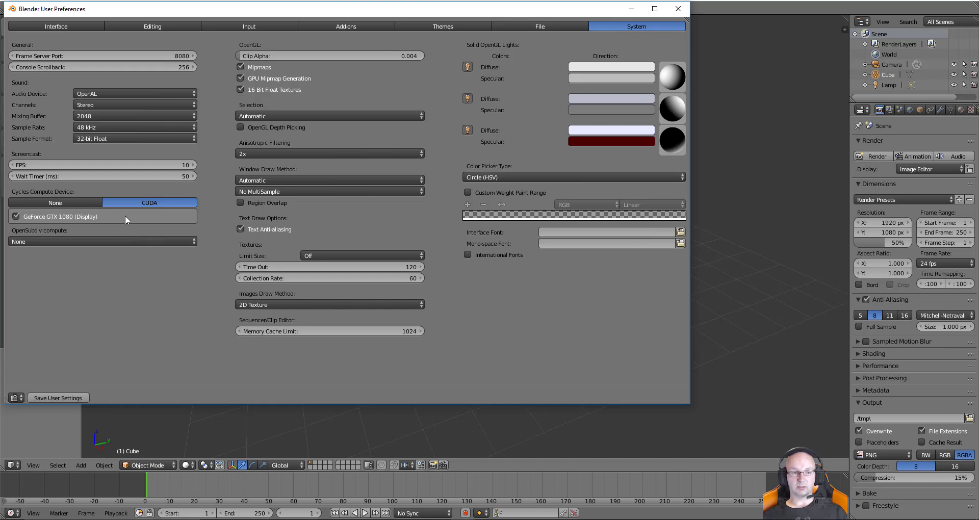
pyautogui.click(70, 202)
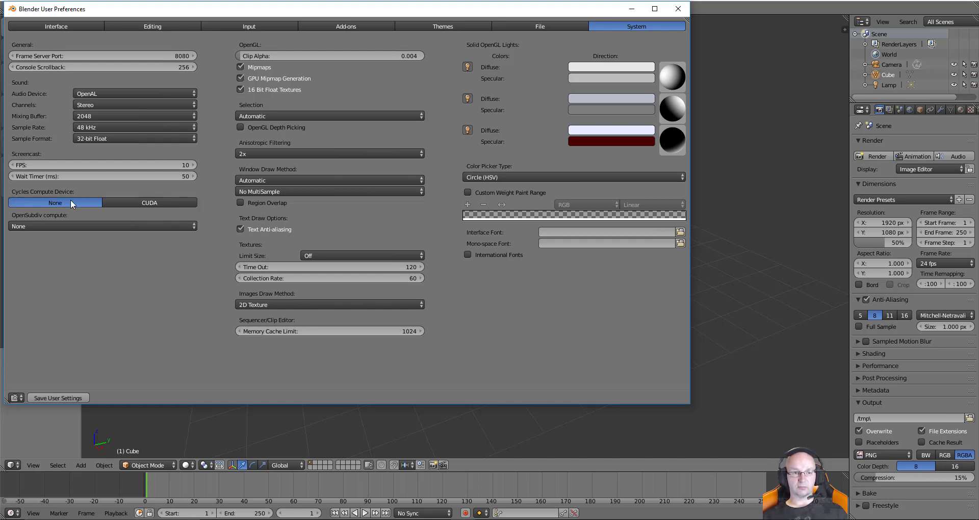
pyautogui.click(164, 201)
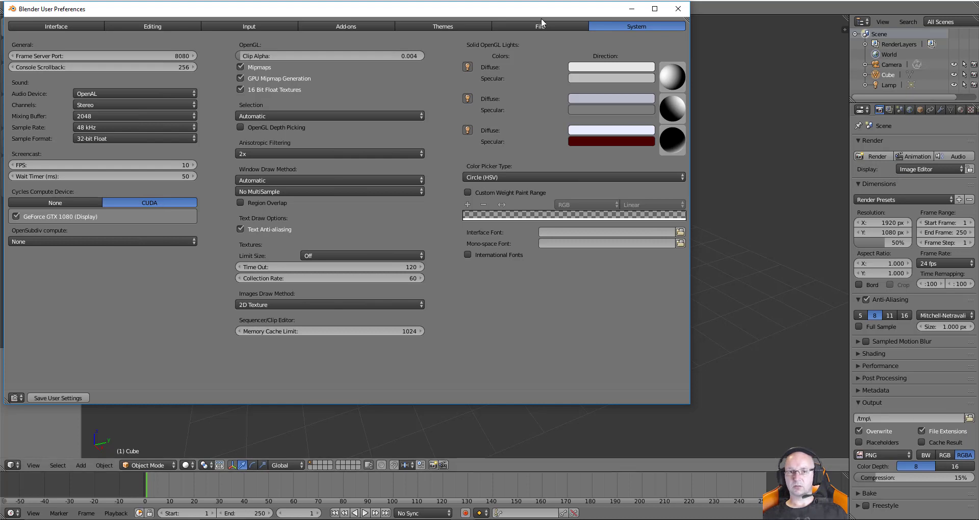
pyautogui.moveTo(540, 11); pyautogui.dragTo(547, 46)
# Switch the render engine to Cycles Render with GPU Compute as the device
pyautogui.click(361, 9)
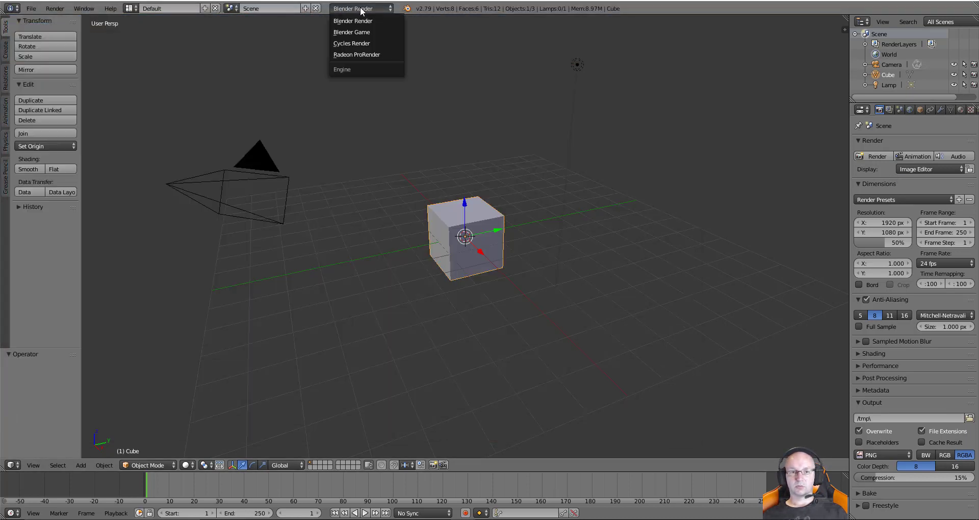
pyautogui.click(372, 44)
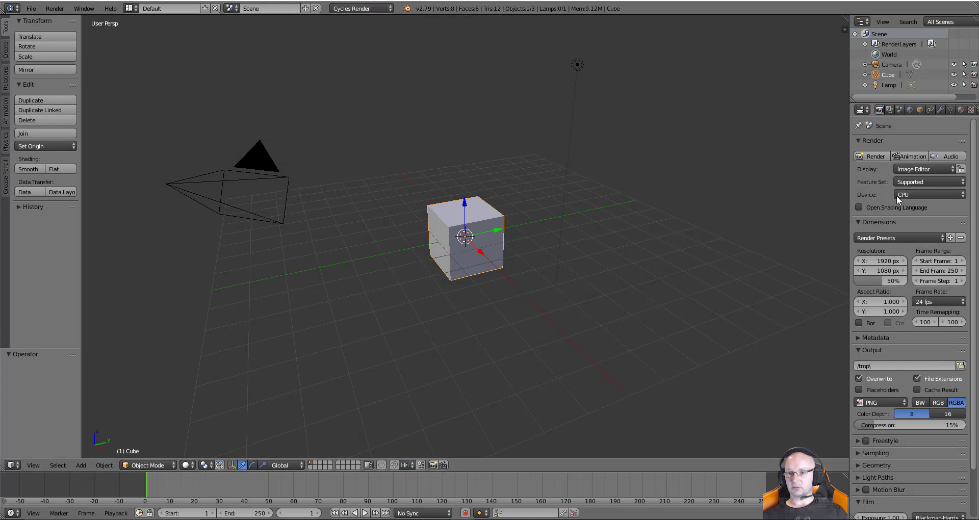
pyautogui.click(922, 194)
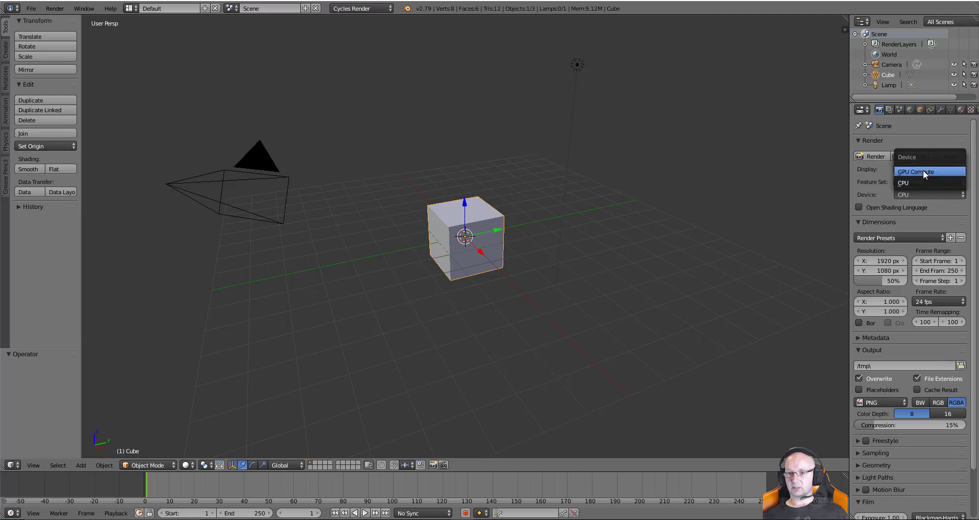
pyautogui.click(941, 170)
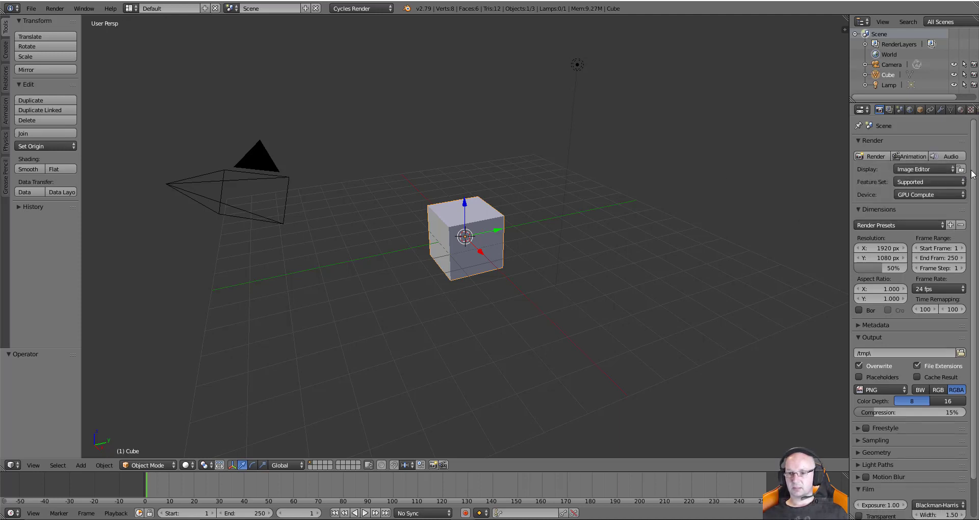
pyautogui.scroll(-1, 975, 192)
pyautogui.scroll(-2, 976, 193)
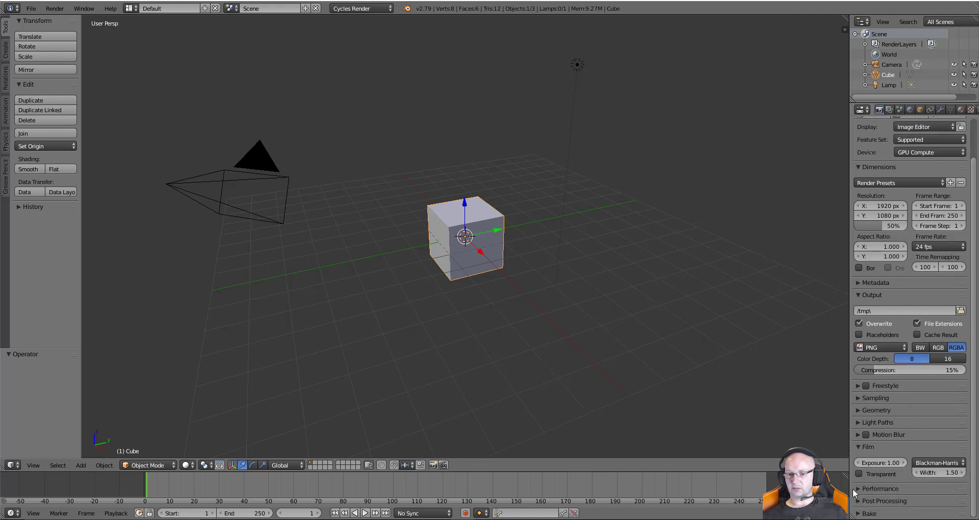
# Set the Performance tile size to 256 for both X and Y
pyautogui.click(897, 488)
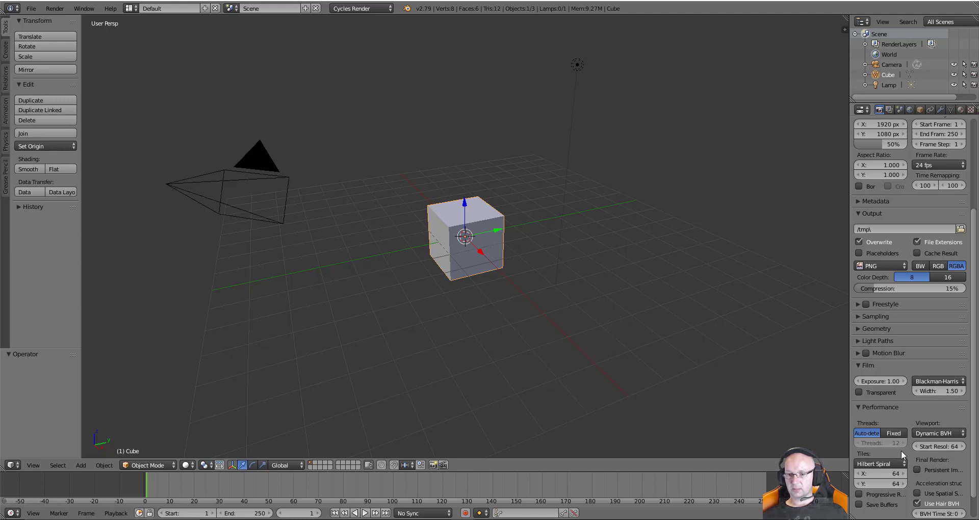
pyautogui.click(888, 475)
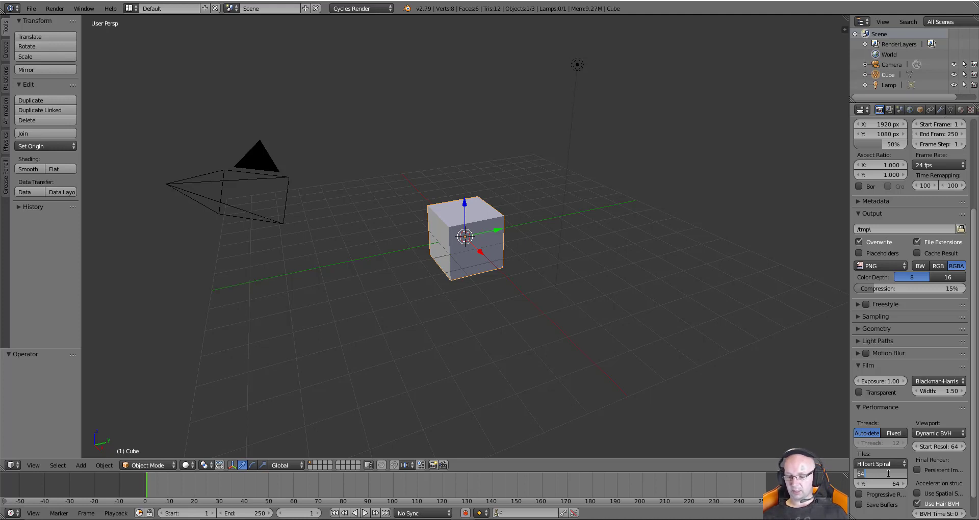
pyautogui.write('256')
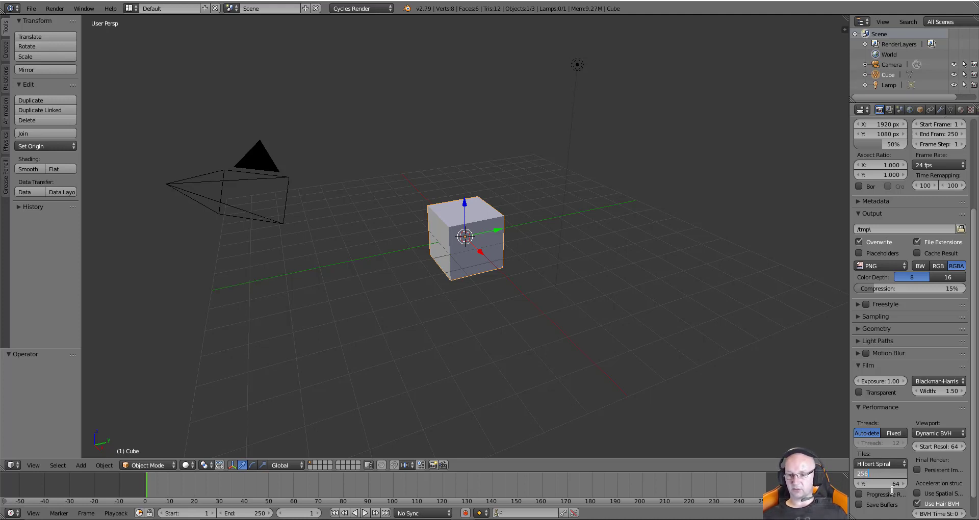
pyautogui.press('Return')
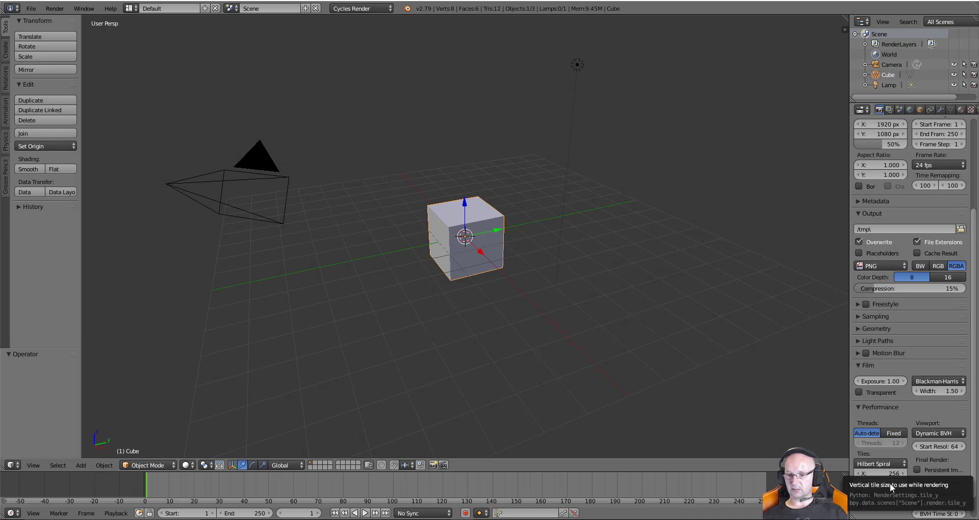
pyautogui.click(874, 483)
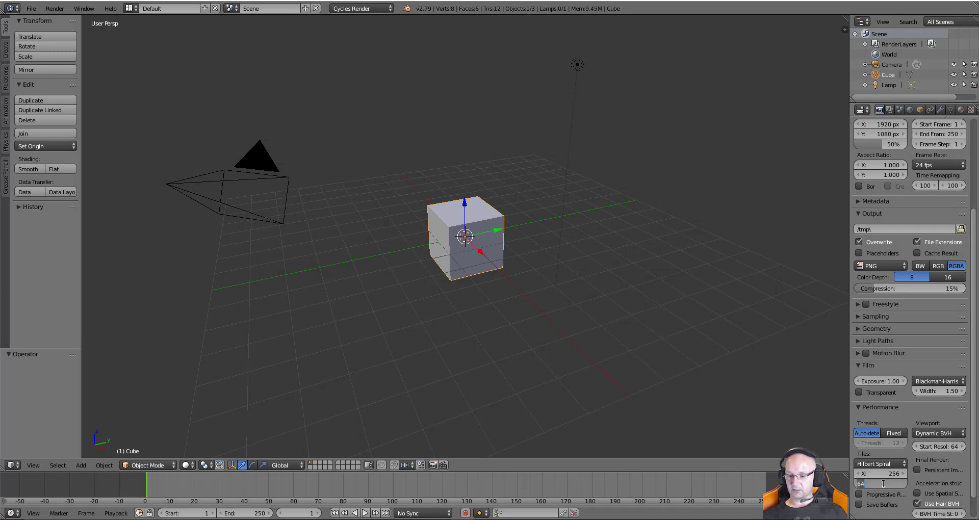
pyautogui.write('256')
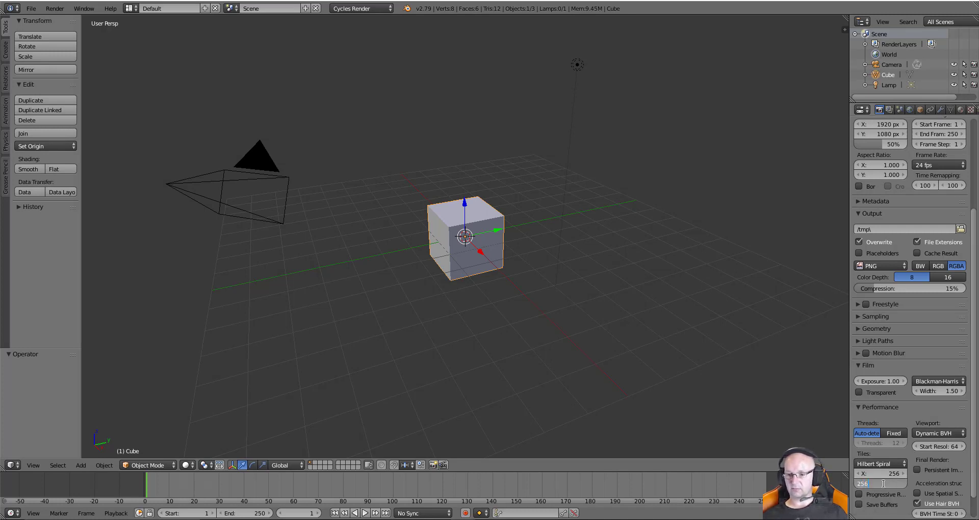
pyautogui.press('Return')
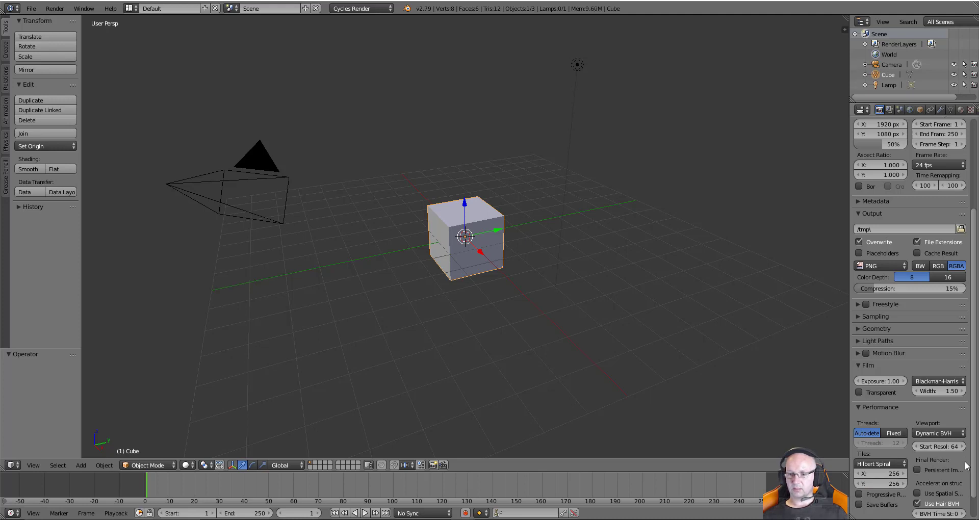
pyautogui.scroll(6, 967, 467)
pyautogui.click(861, 442)
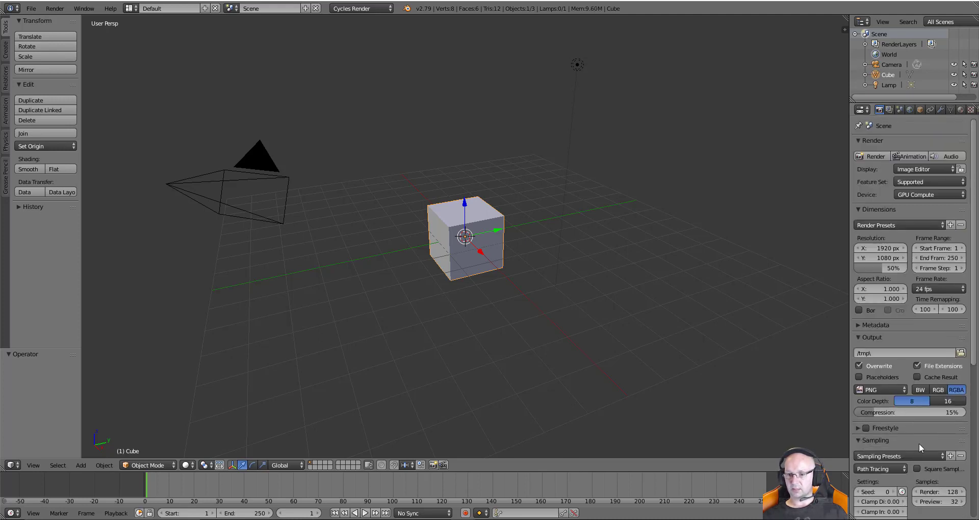
pyautogui.scroll(-1, 920, 443)
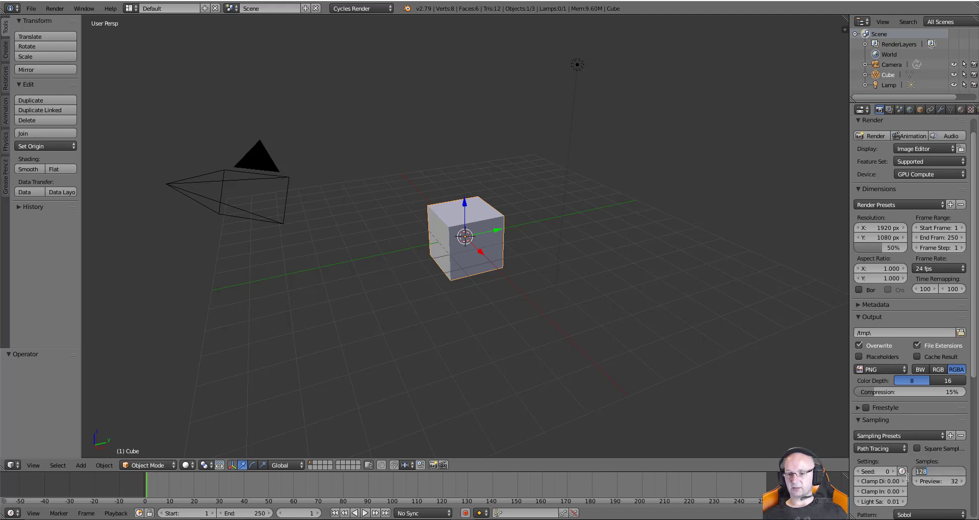
pyautogui.click(955, 458)
pyautogui.moveTo(973, 367); pyautogui.dragTo(973, 400)
pyautogui.scroll(2, 966, 363)
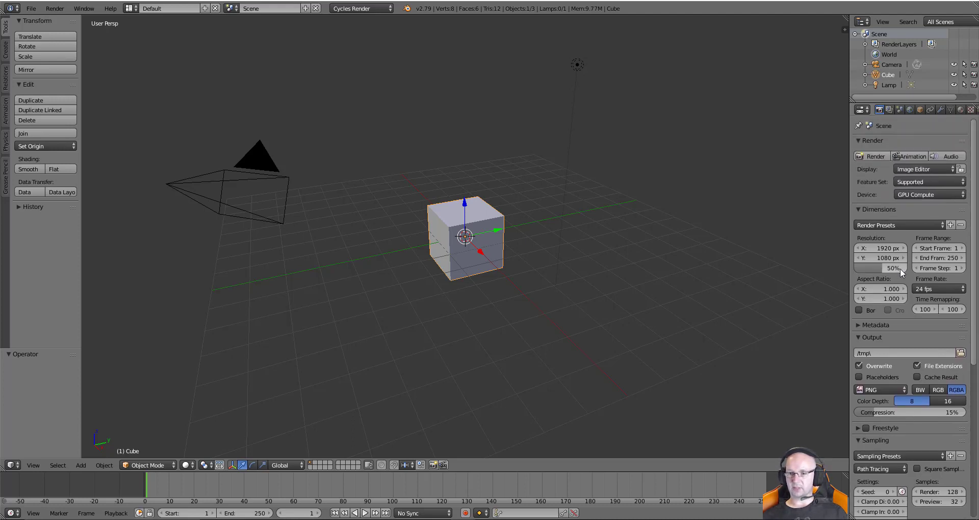
pyautogui.moveTo(890, 269)
pyautogui.mouseDown()
pyautogui.moveTo(916, 269)
pyautogui.moveTo(882, 269)
pyautogui.moveTo(891, 269)
pyautogui.mouseUp()
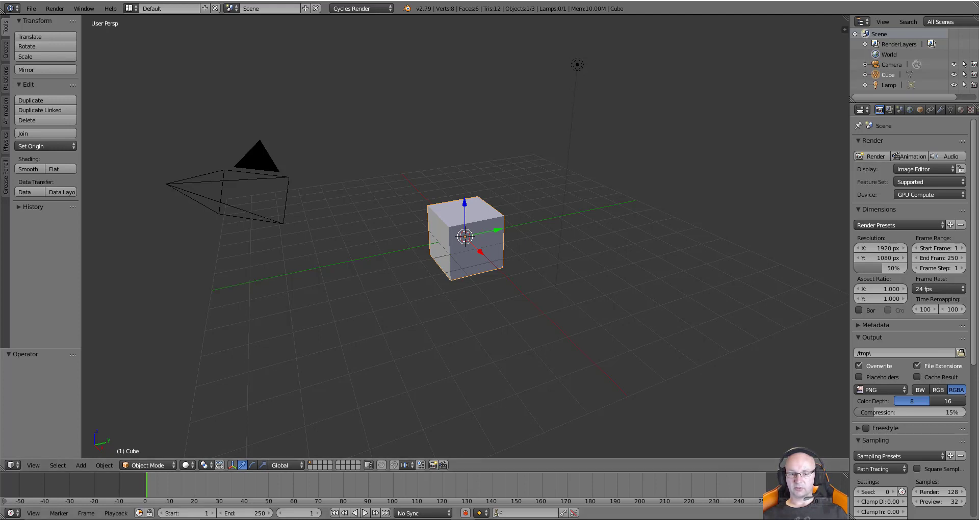
pyautogui.moveTo(463, 519)
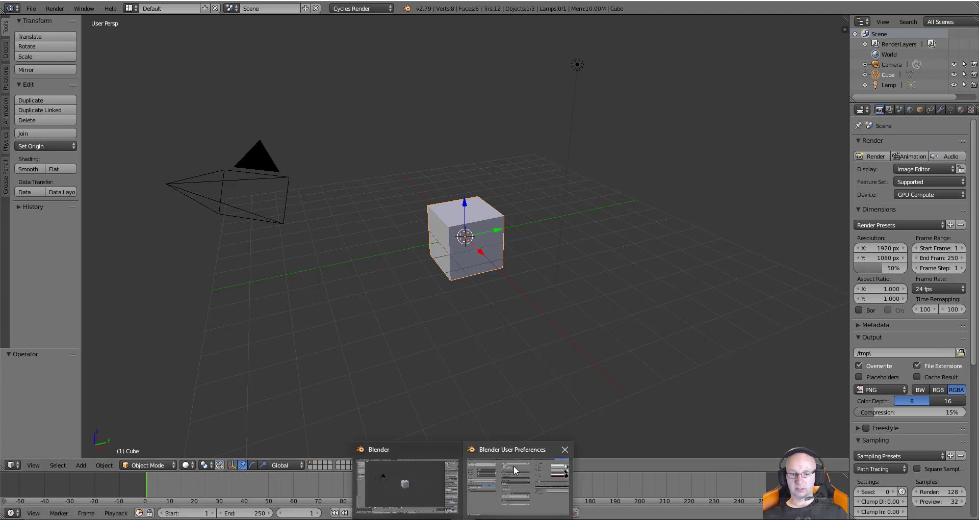
# Set the File preferences Temp directory to F:\My Blender\Temp Files\
pyautogui.click(521, 449)
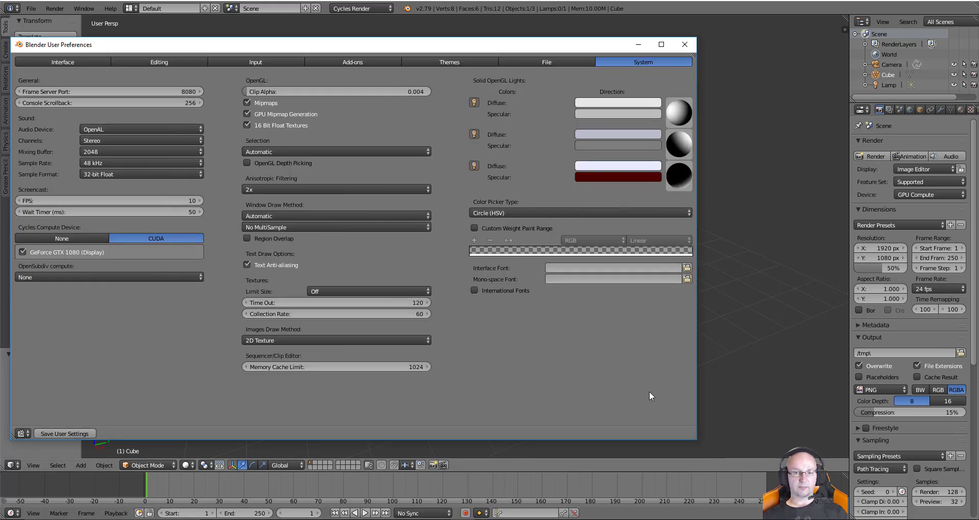
pyautogui.click(560, 61)
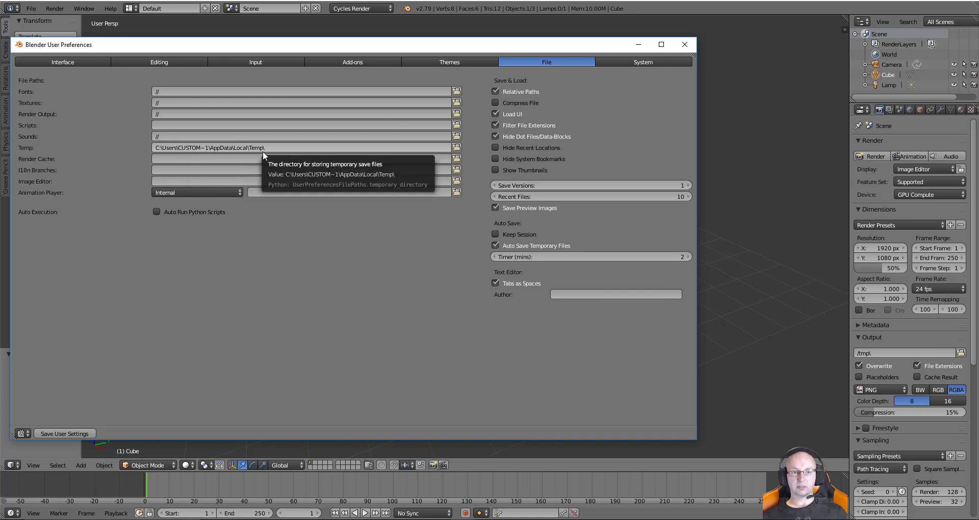
pyautogui.click(459, 146)
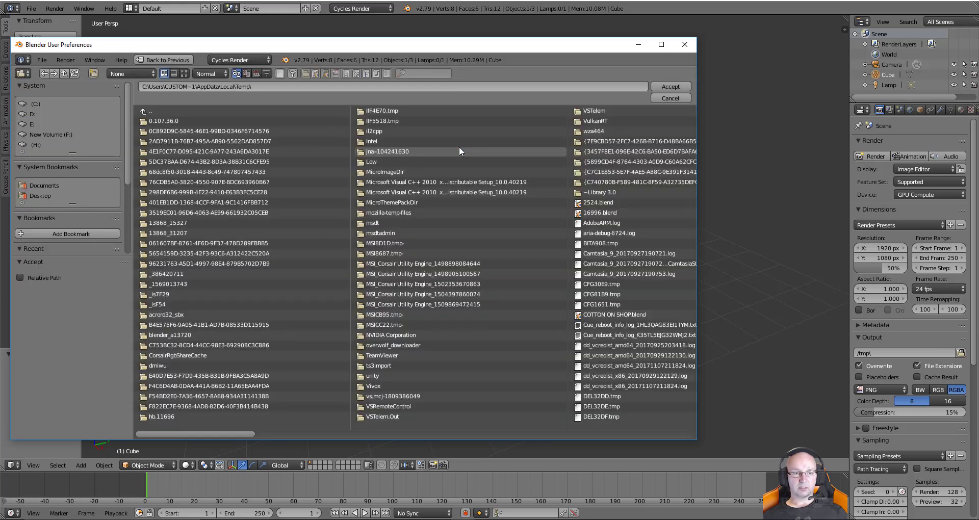
pyautogui.click(59, 134)
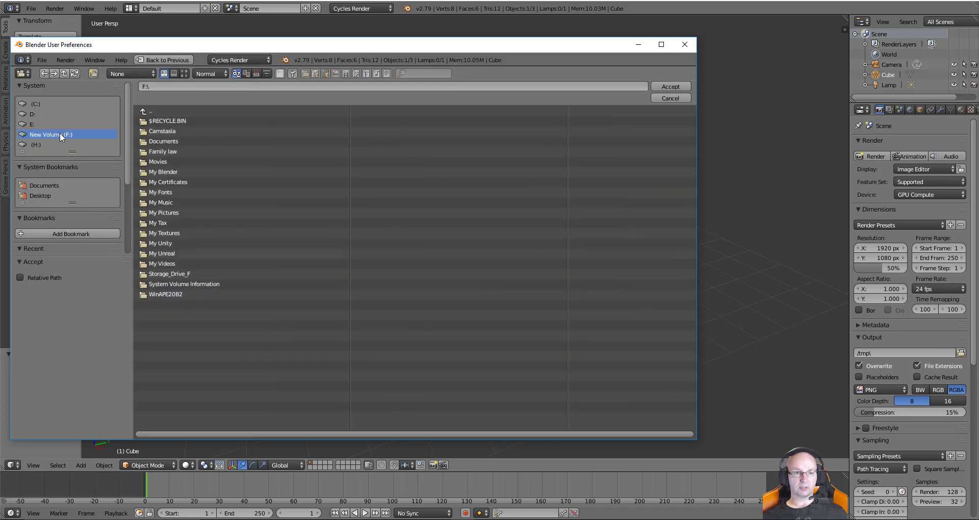
pyautogui.click(170, 173)
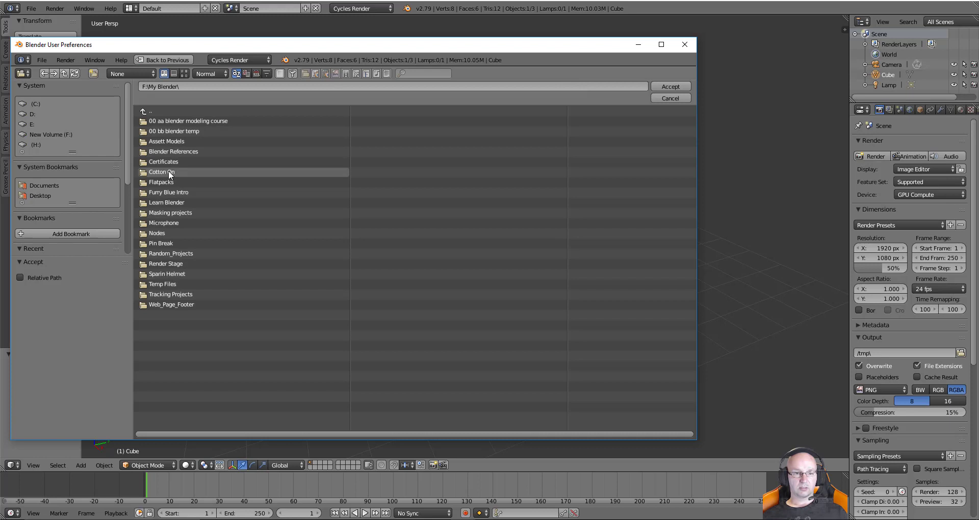
pyautogui.click(174, 284)
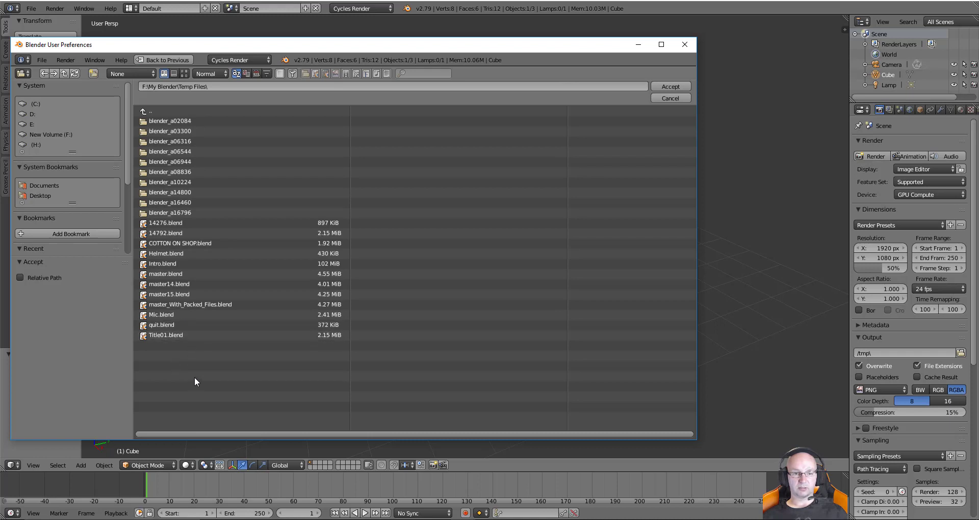
pyautogui.click(678, 84)
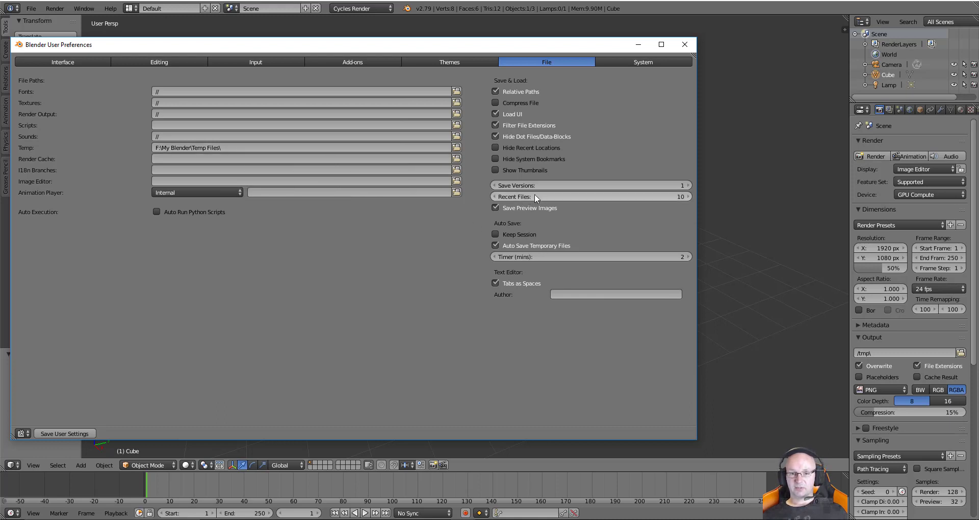
# Change Save Versions in the File preferences from 1 to 20
pyautogui.click(662, 185)
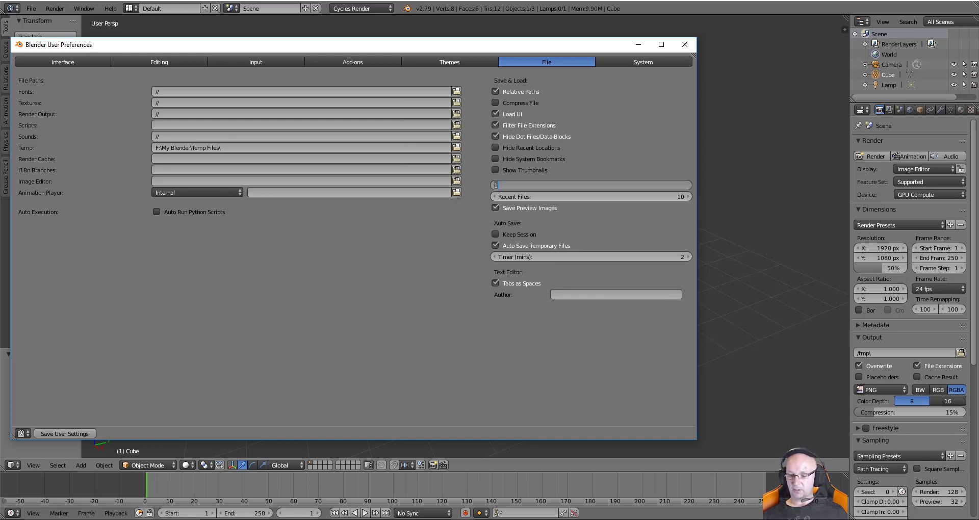
pyautogui.write('20')
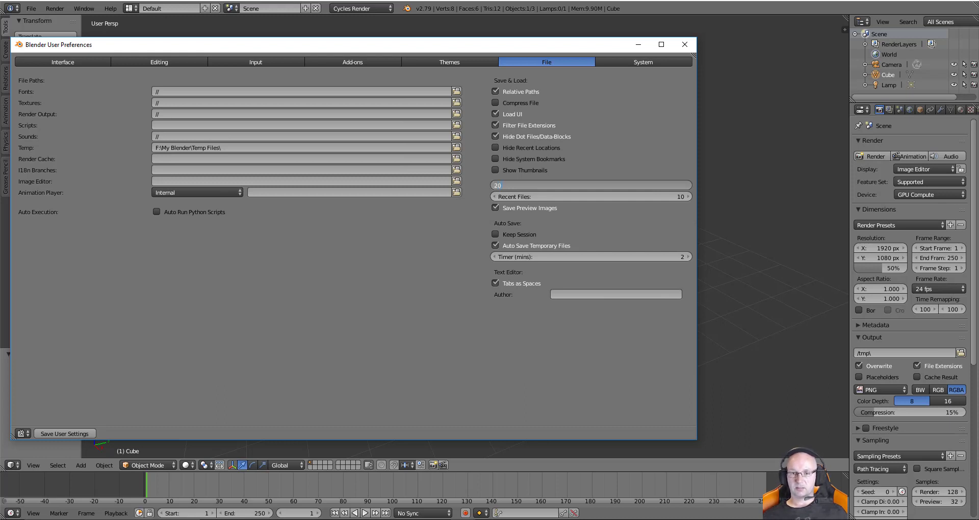
pyautogui.press('Return')
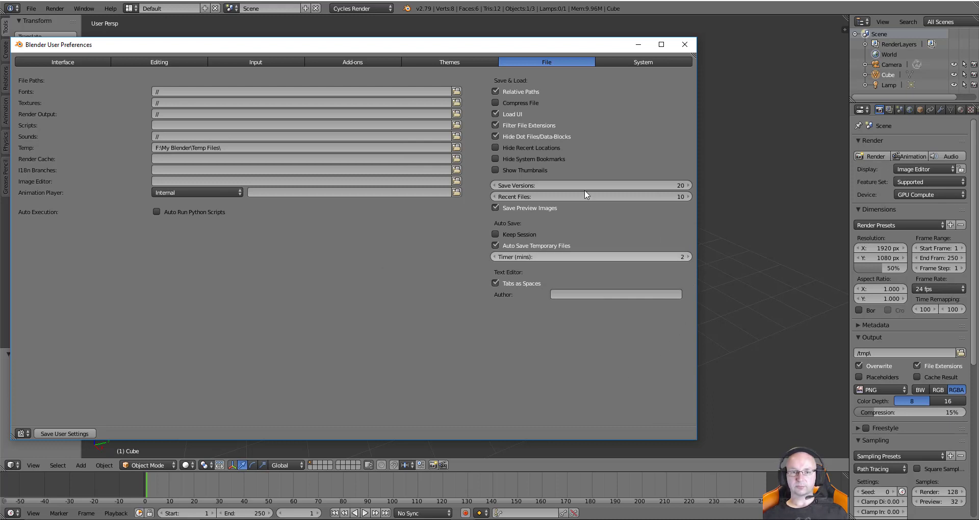
pyautogui.click(465, 62)
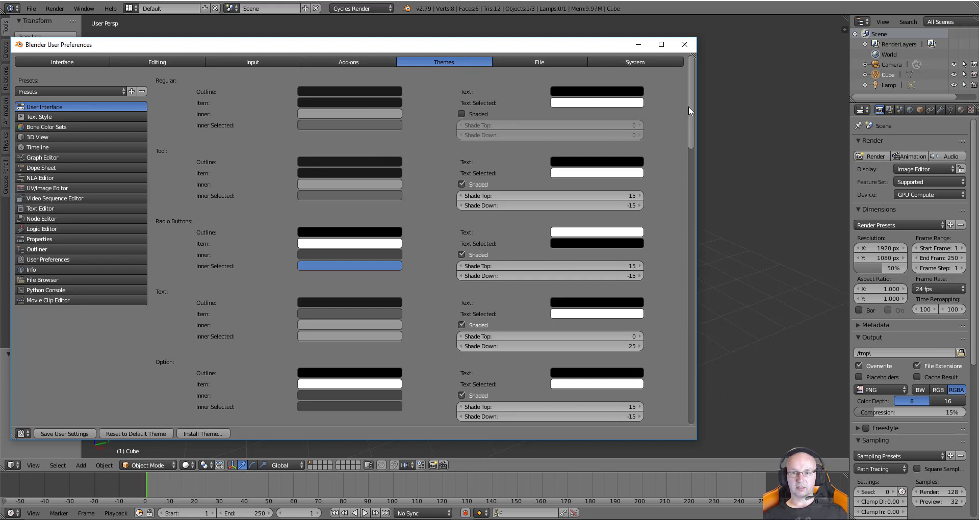
# Look through the Themes, Add-ons and Input preferences, ending on the Editing settings
pyautogui.moveTo(689, 107); pyautogui.dragTo(292, 78)
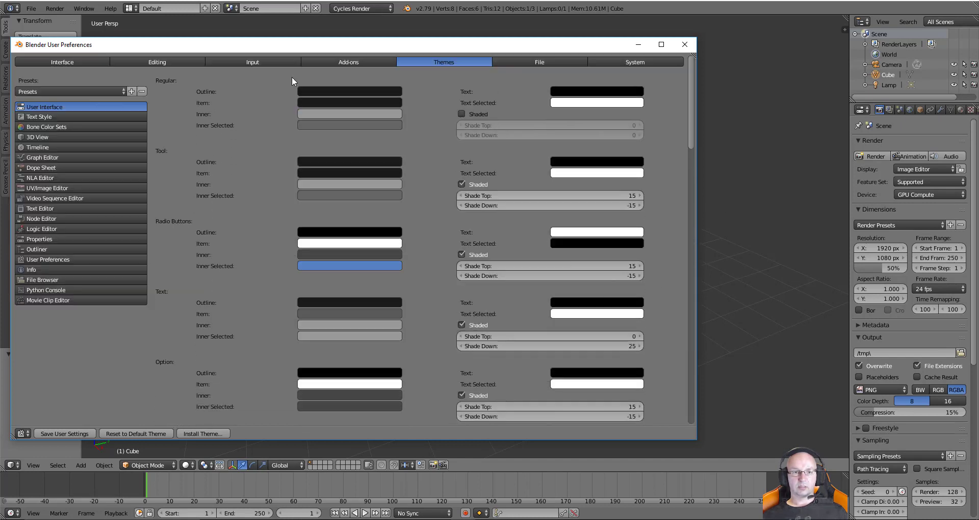
pyautogui.click(344, 60)
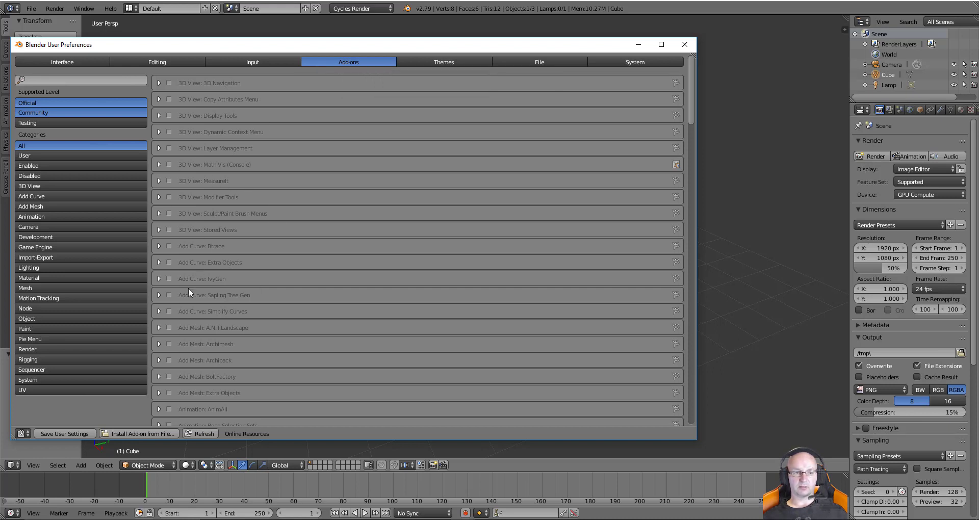
pyautogui.click(273, 64)
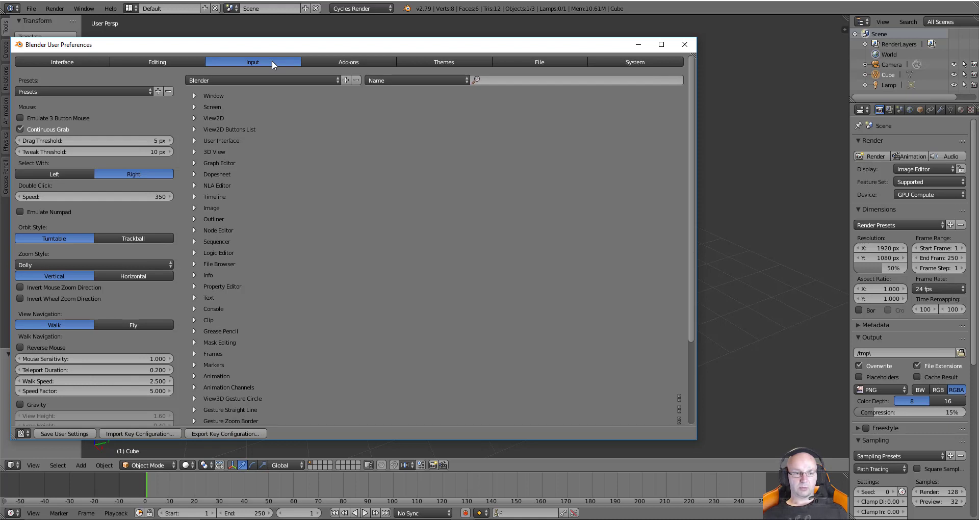
pyautogui.scroll(-5, 301, 211)
pyautogui.scroll(5, 300, 219)
pyautogui.click(180, 62)
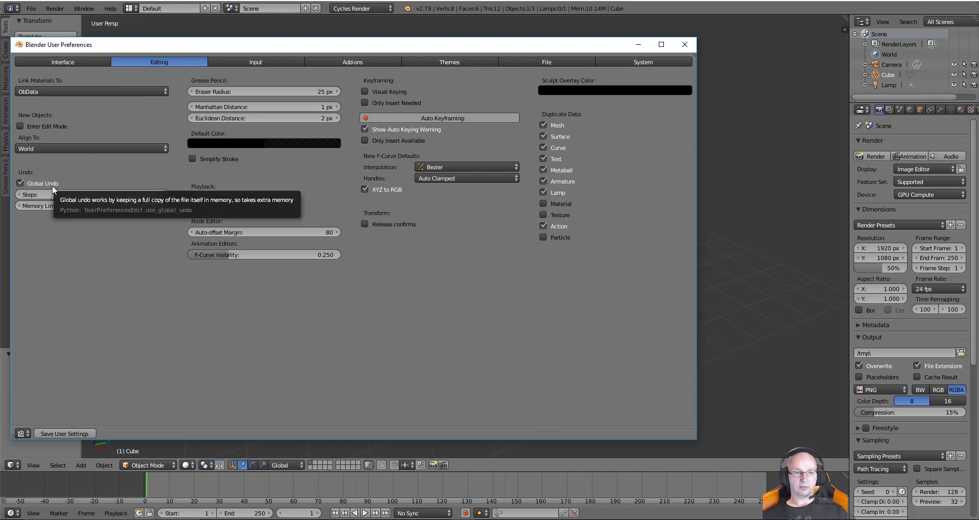
# Raise Global Undo steps from 32 to 100 on the Editing tab
pyautogui.click(69, 194)
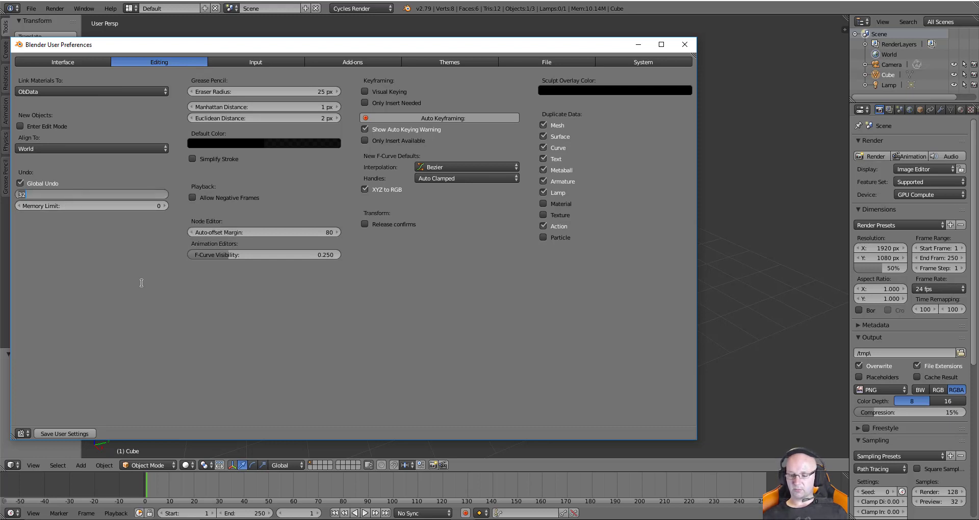
pyautogui.write('100')
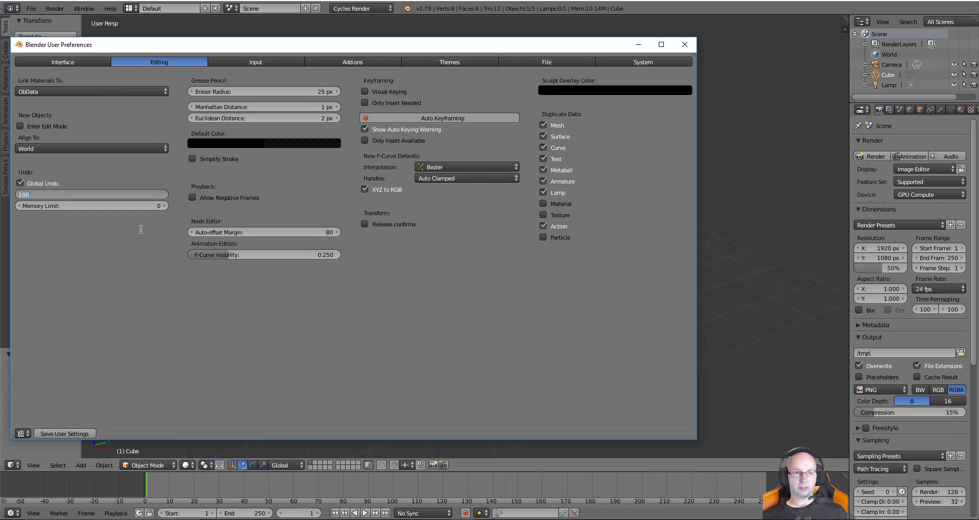
pyautogui.press('Return')
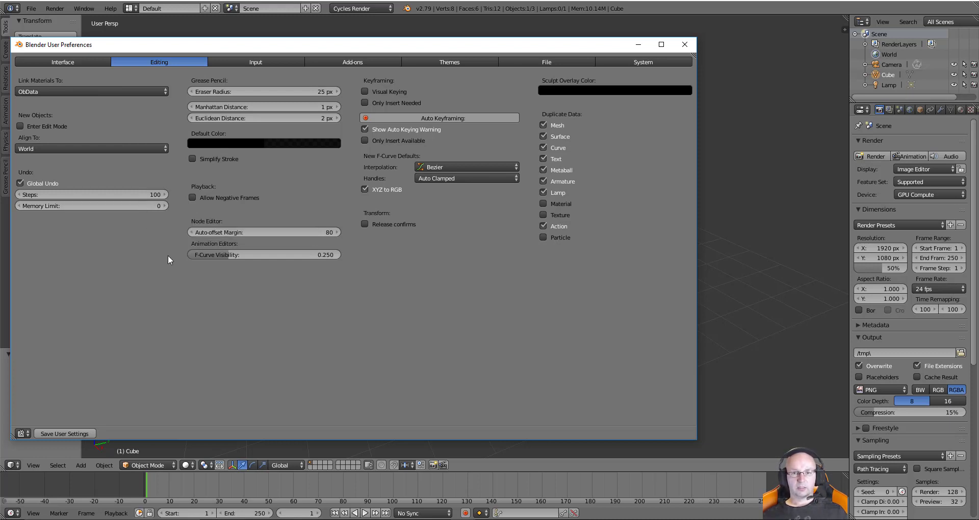
# Tick Rotate Around Selection in Interface settings, save user settings, and close preferences
pyautogui.click(66, 62)
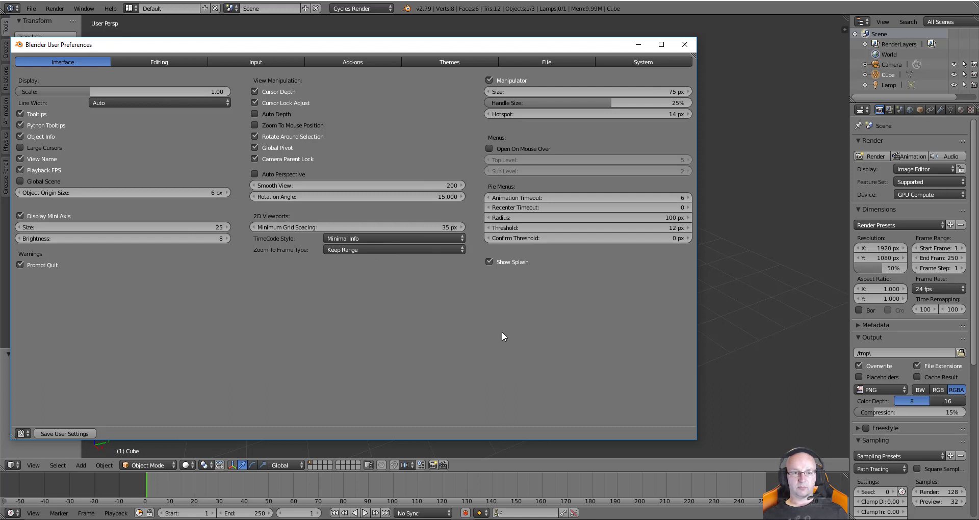
pyautogui.click(256, 137)
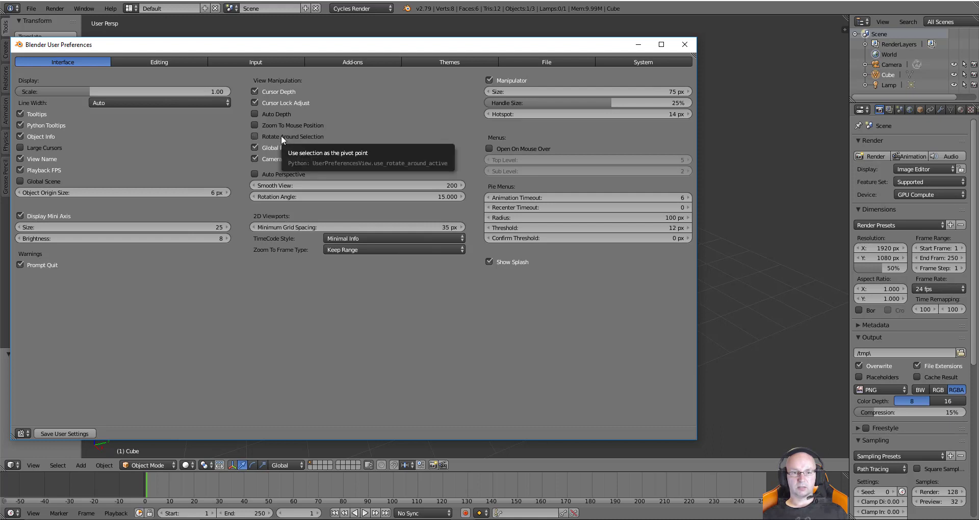
pyautogui.click(271, 137)
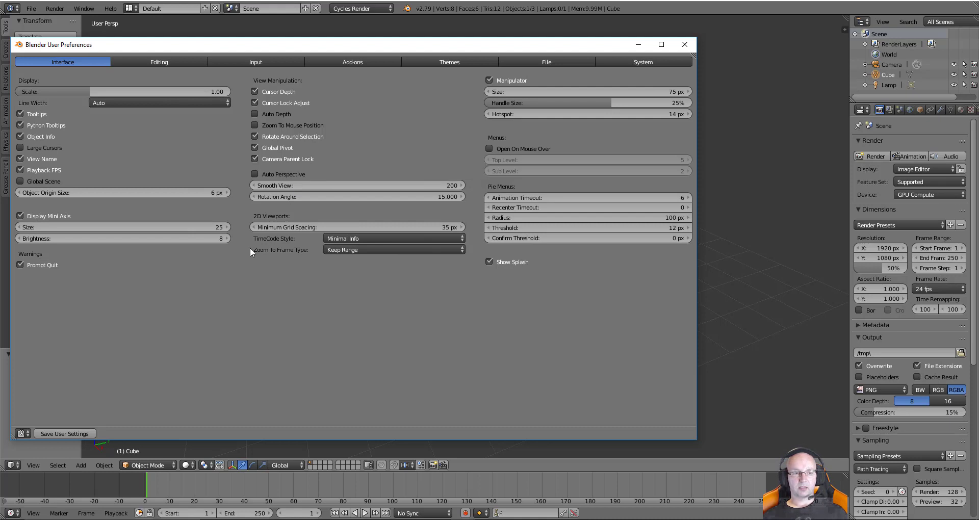
pyautogui.click(78, 434)
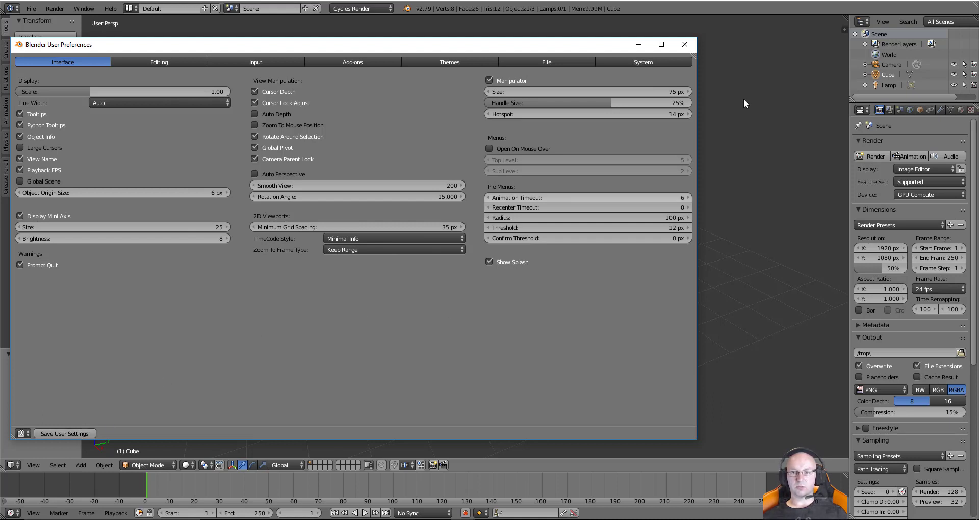
pyautogui.click(685, 45)
pyautogui.moveTo(482, 261); pyautogui.dragTo(421, 264, button='middle')
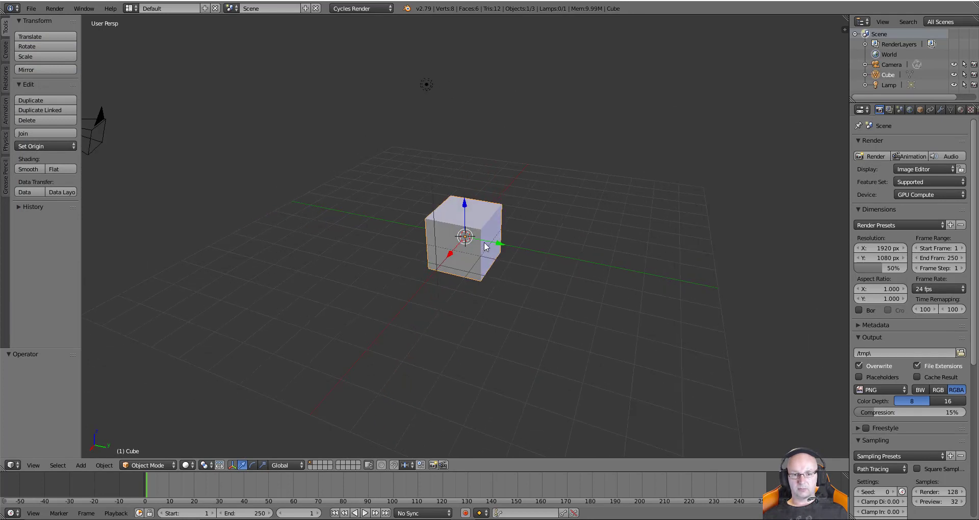
pyautogui.moveTo(497, 243); pyautogui.dragTo(626, 276)
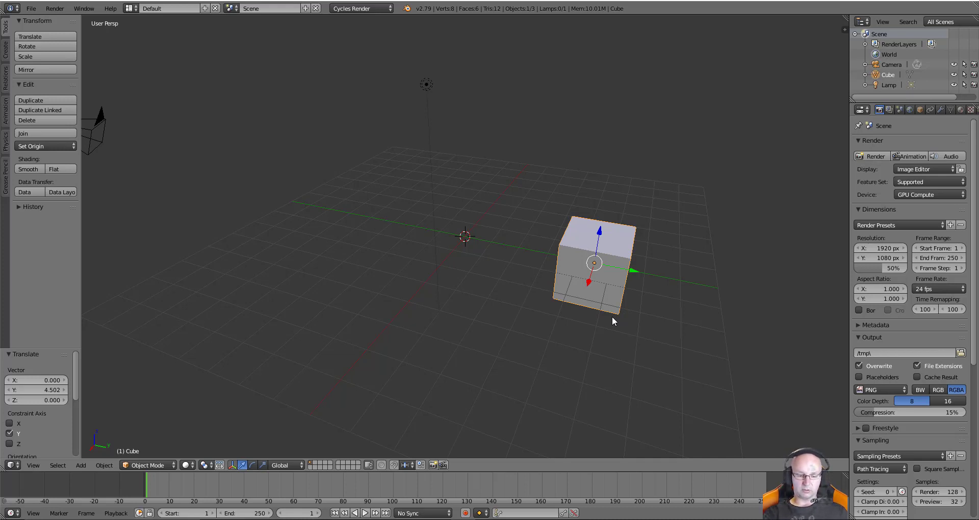
pyautogui.hotkey('ctrl', 'z')
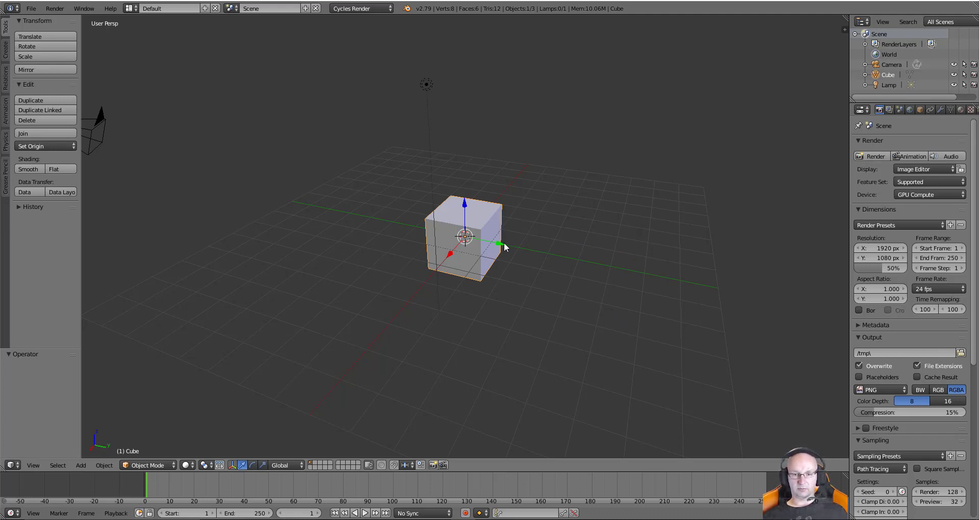
pyautogui.moveTo(450, 253); pyautogui.dragTo(420, 290)
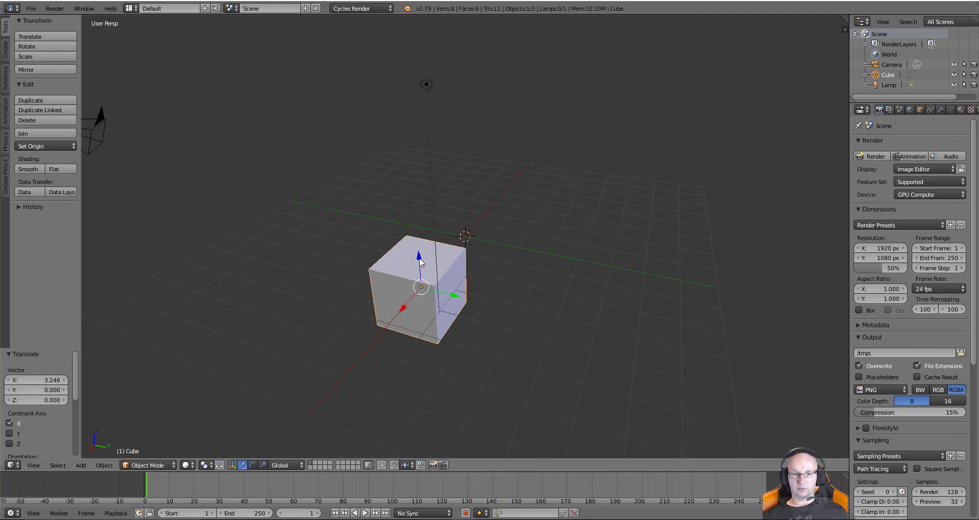
pyautogui.moveTo(418, 256); pyautogui.dragTo(413, 183)
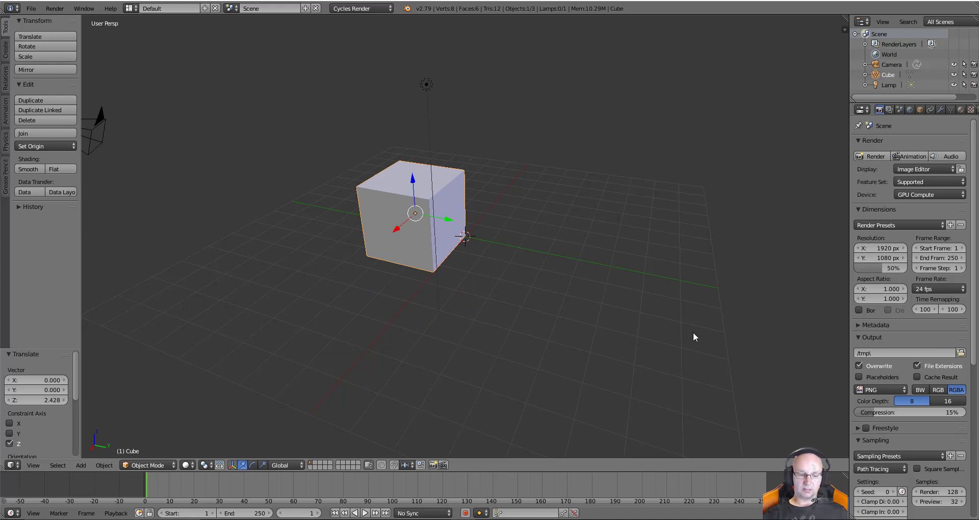
pyautogui.hotkey('ctrl', 'z')
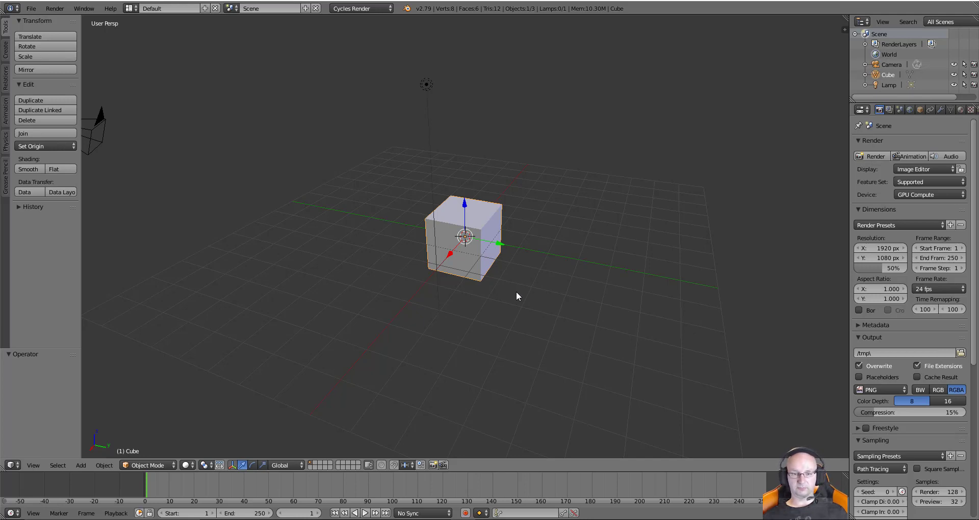
pyautogui.moveTo(516, 291); pyautogui.dragTo(484, 329, button='middle')
# Select the lamp, then the camera, then the cube while orbiting, and zoom far out
pyautogui.scroll(2, 467, 299)
pyautogui.scroll(-6, 467, 296)
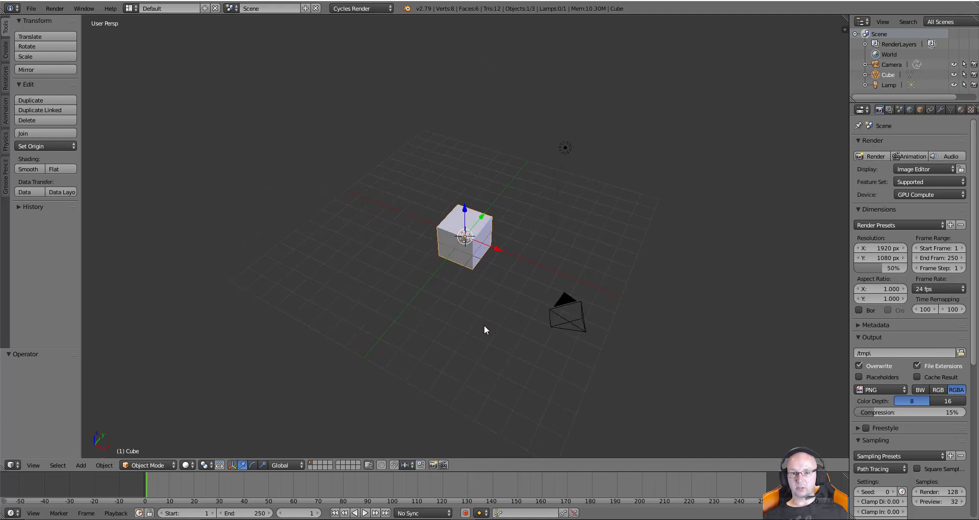
pyautogui.rightClick(565, 149)
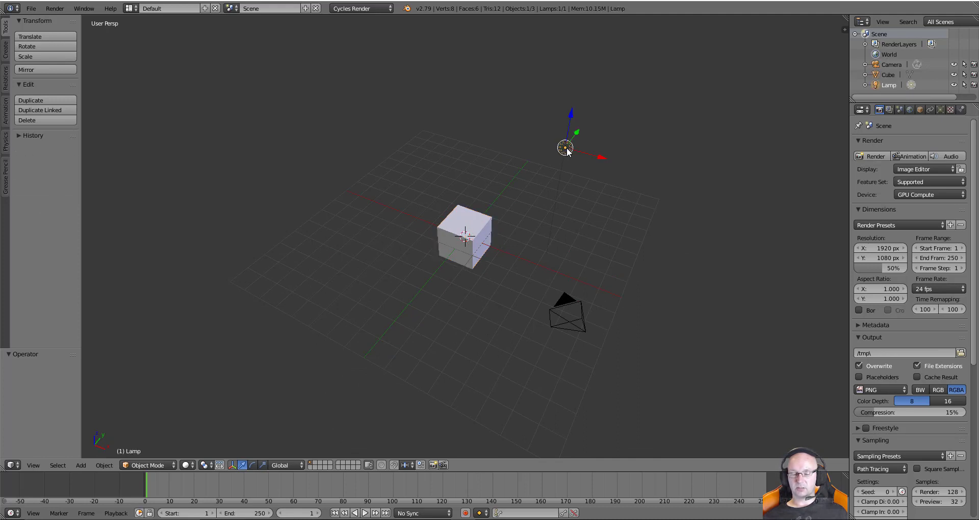
pyautogui.moveTo(566, 149); pyautogui.dragTo(444, 212, button='middle')
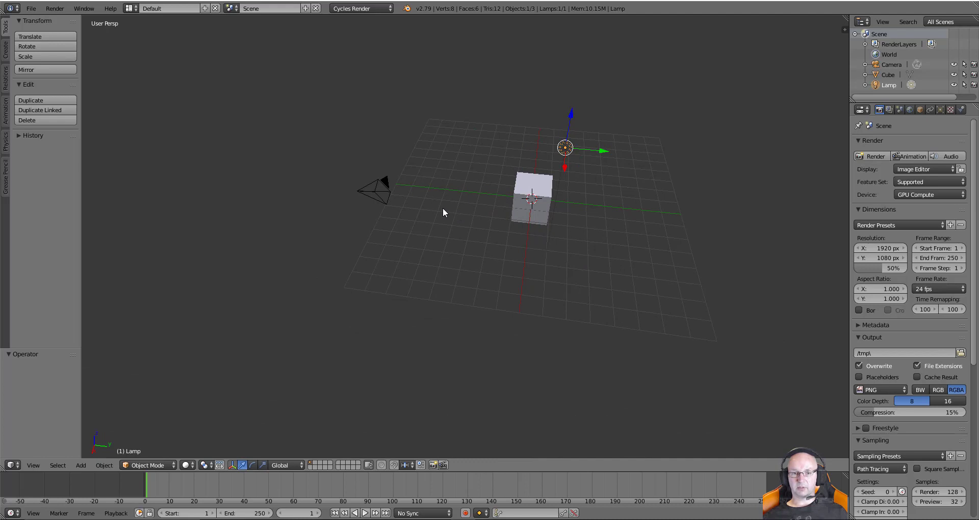
pyautogui.rightClick(381, 196)
pyautogui.moveTo(365, 243); pyautogui.dragTo(70, 261, button='middle')
pyautogui.rightClick(460, 225)
pyautogui.scroll(-8, 460, 258)
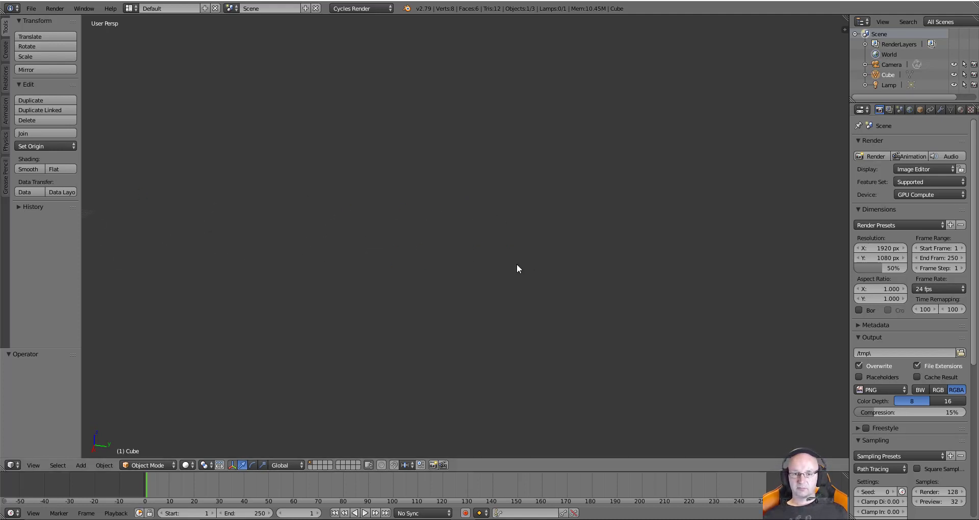
pyautogui.scroll(-2, 514, 264)
pyautogui.scroll(3, 514, 264)
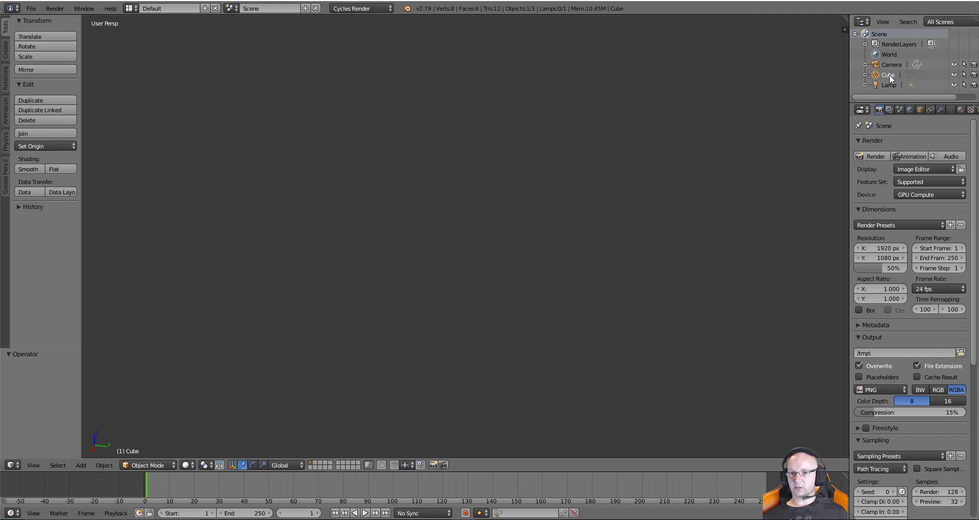
pyautogui.click(875, 85)
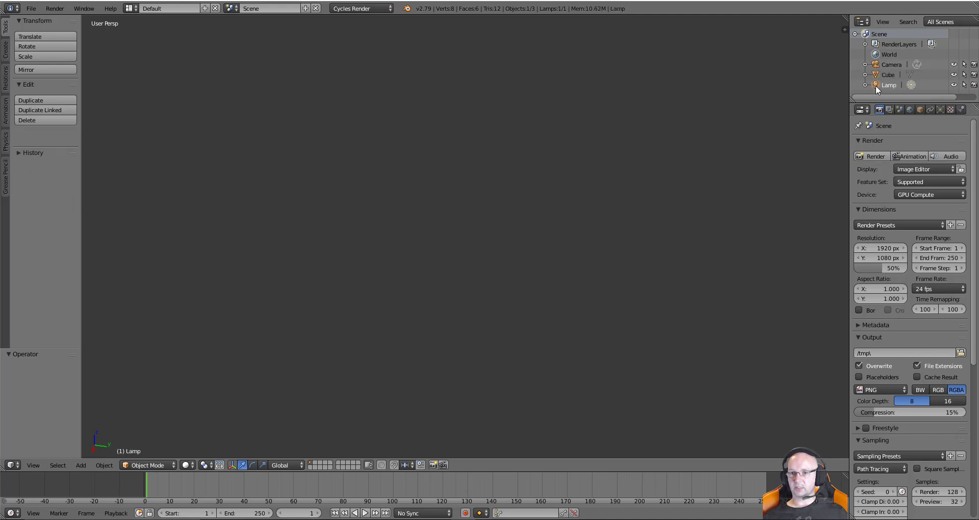
pyautogui.click(875, 66)
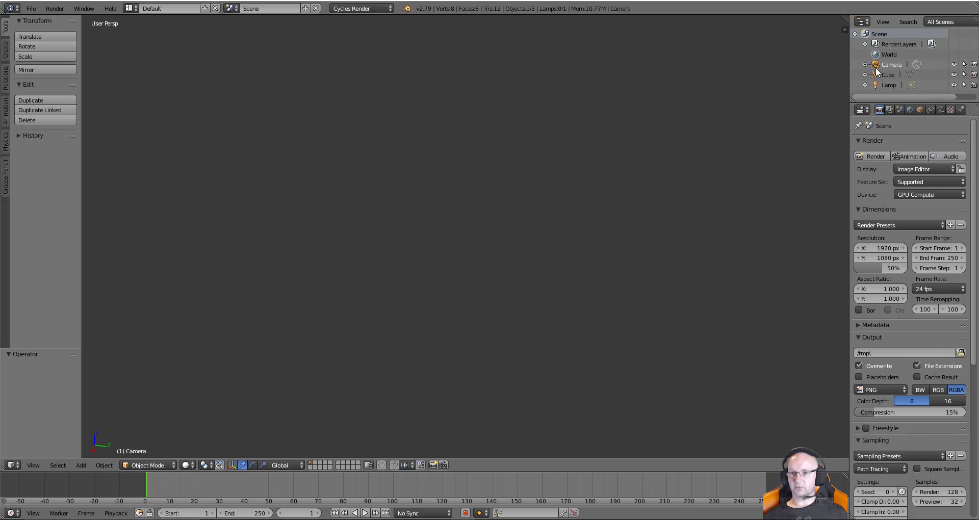
pyautogui.click(875, 75)
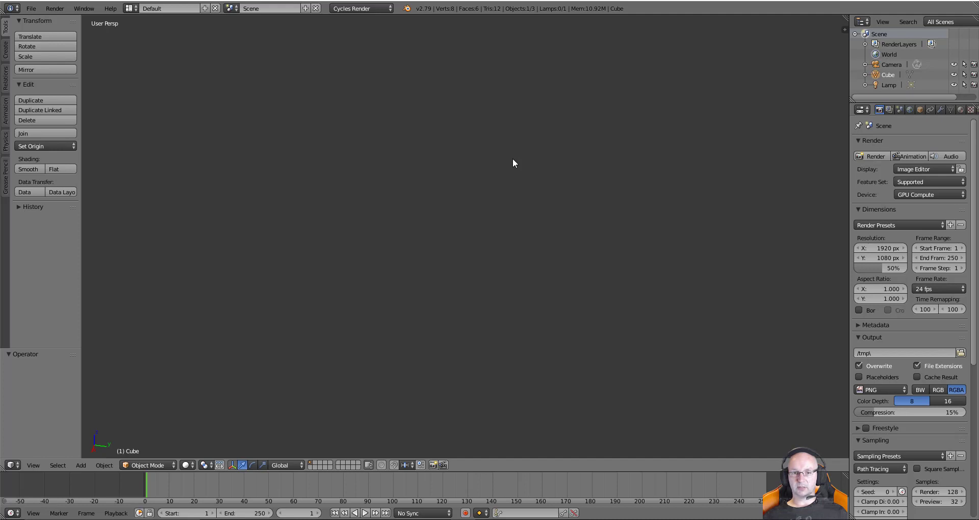
# Frame the cube with numpad period, then orbit and zoom out to a small overhead view
pyautogui.press('KP_Decimal')
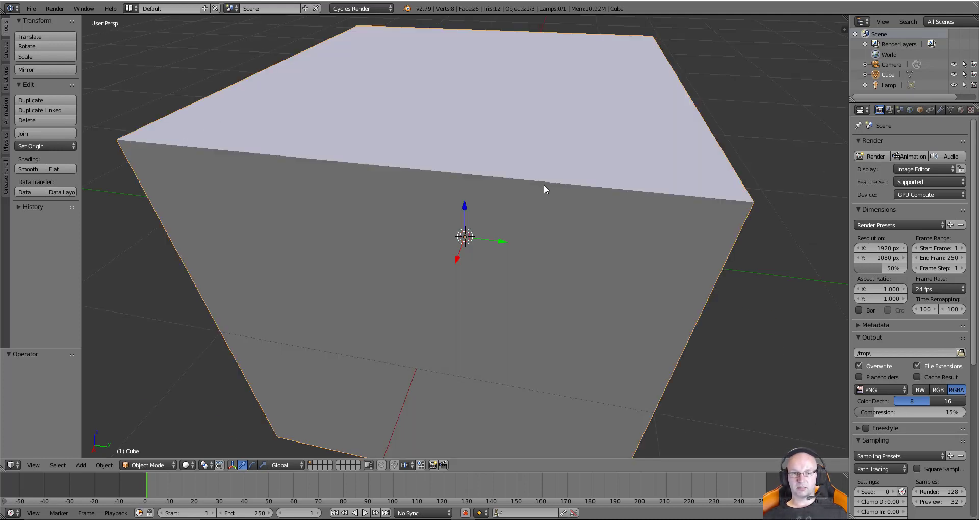
pyautogui.scroll(-6, 542, 182)
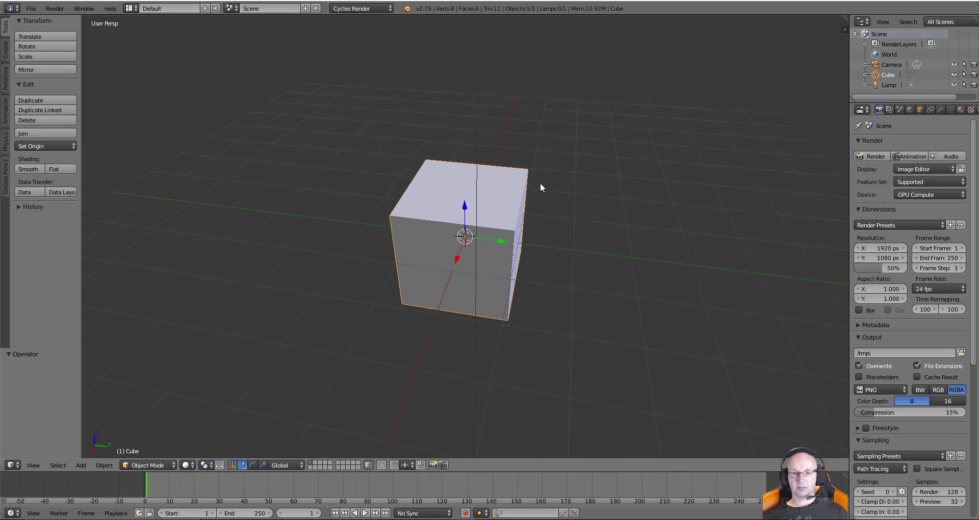
pyautogui.moveTo(542, 199); pyautogui.dragTo(402, 205, button='middle')
pyautogui.scroll(3, 506, 215)
pyautogui.scroll(-3, 505, 214)
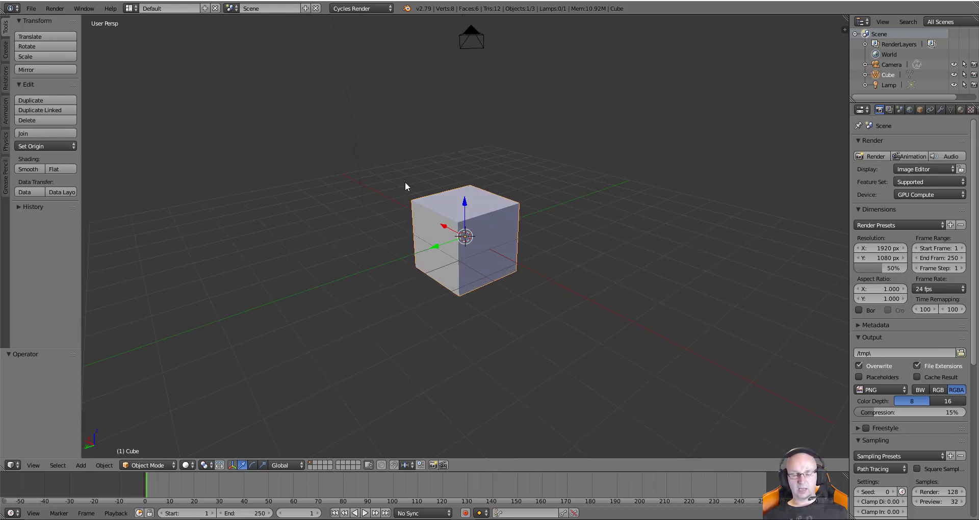
pyautogui.moveTo(415, 195); pyautogui.dragTo(564, 233, button='middle')
pyautogui.scroll(-3, 564, 233)
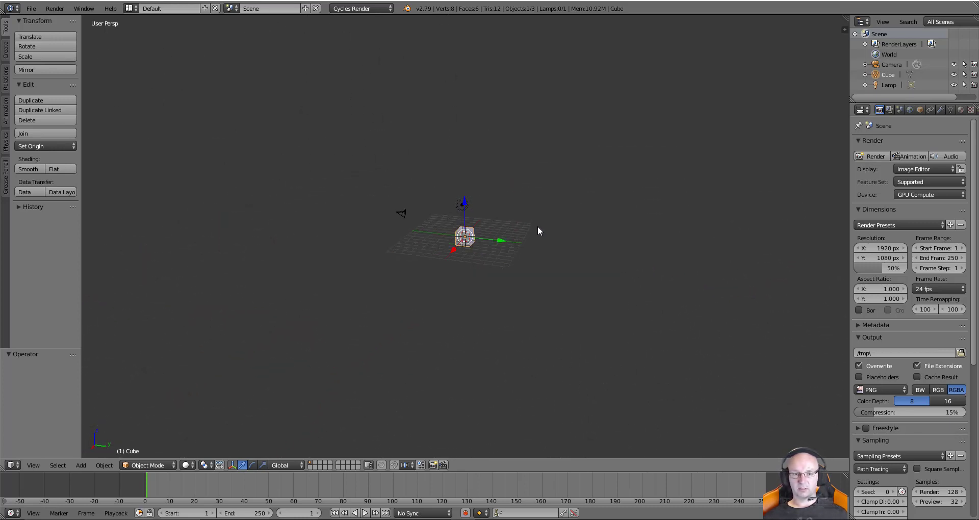
pyautogui.scroll(-3, 534, 226)
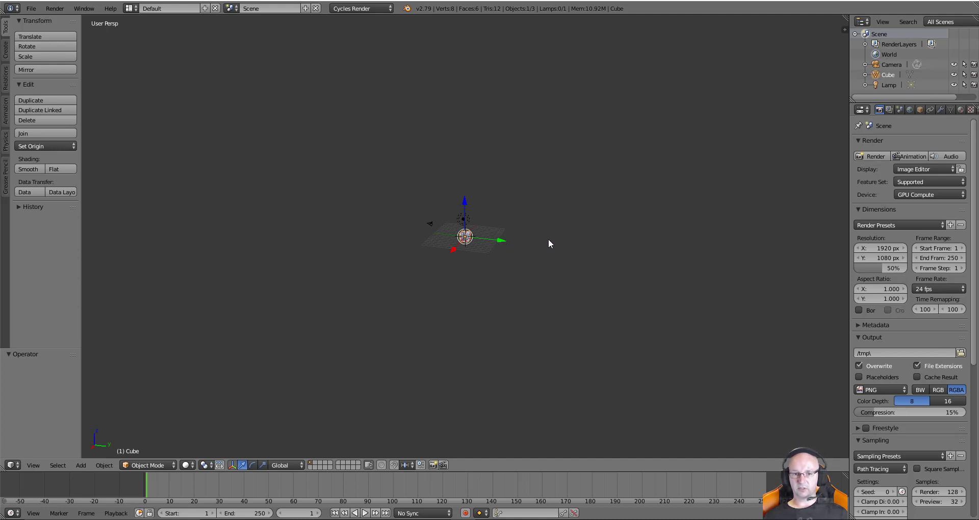
# Place the 3D cursor in empty space to the right of the cube
pyautogui.click(608, 225)
pyautogui.click(650, 212)
pyautogui.click(676, 227)
pyautogui.click(657, 165)
pyautogui.click(572, 224)
pyautogui.click(524, 171)
pyautogui.click(615, 223)
pyautogui.click(661, 295)
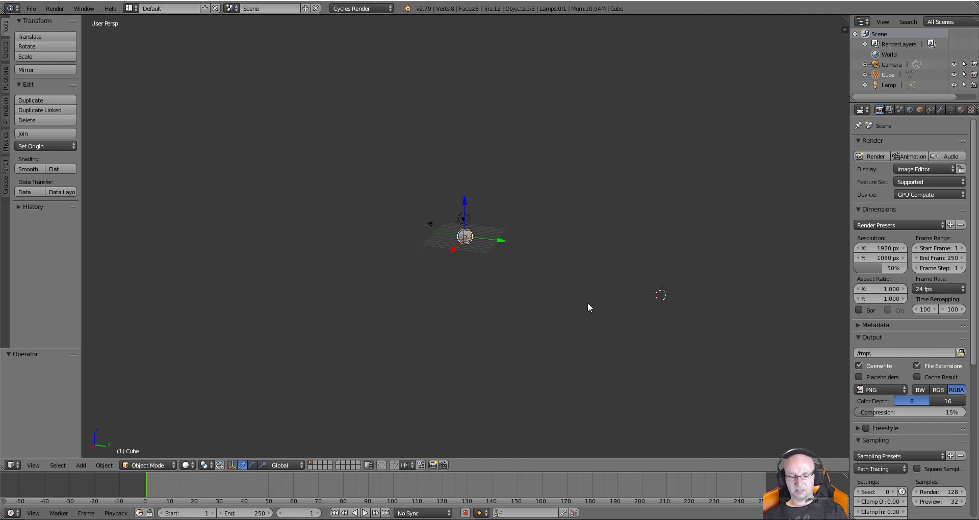
# Reset the 3D cursor to the cube's centre, frame the scene, and look through the scene camera
pyautogui.hotkey('shift', 'c')
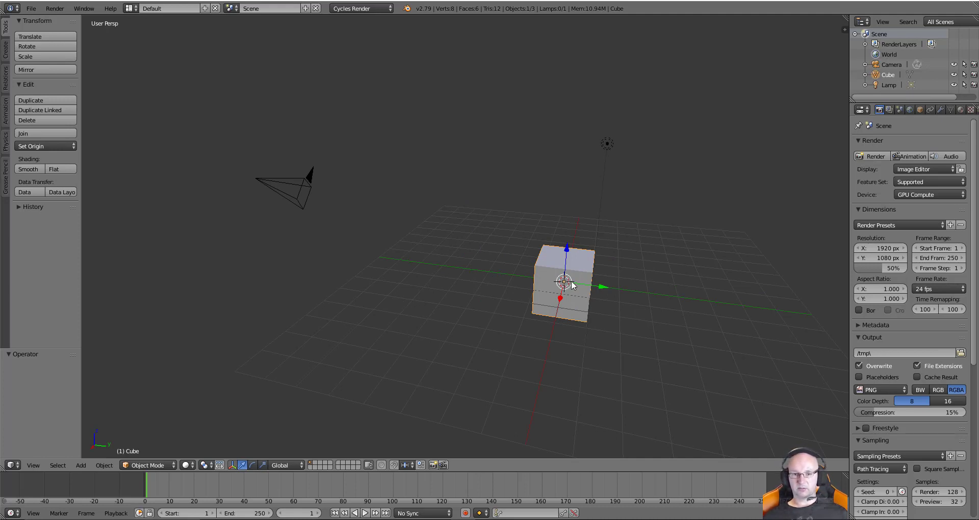
pyautogui.moveTo(607, 282); pyautogui.dragTo(643, 290, button='middle')
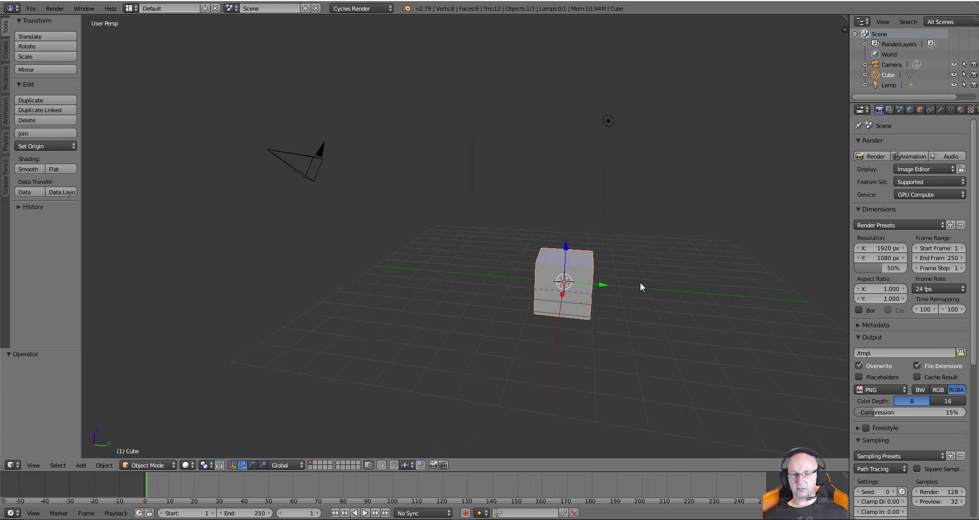
pyautogui.press('KP_0')
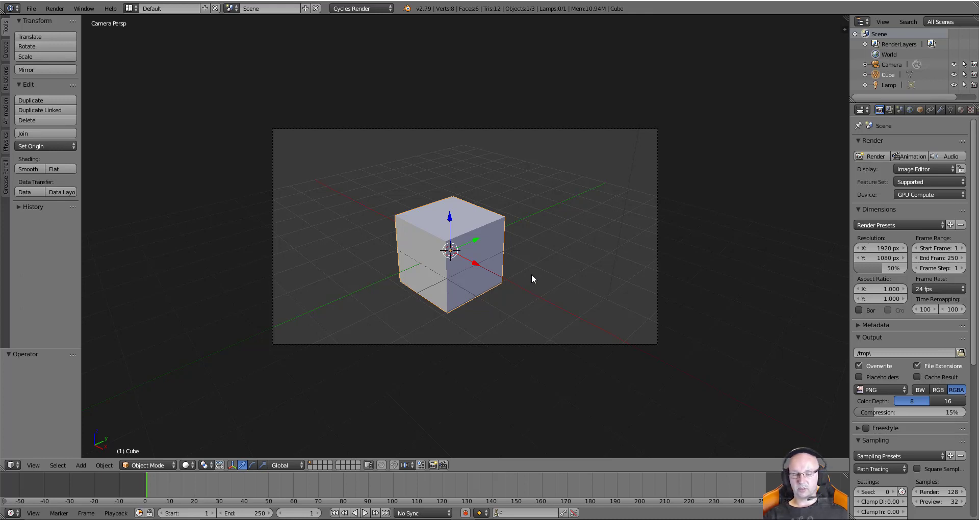
# Render the cube with Cycles and save the rendered image as 'box'
pyautogui.press('F12')
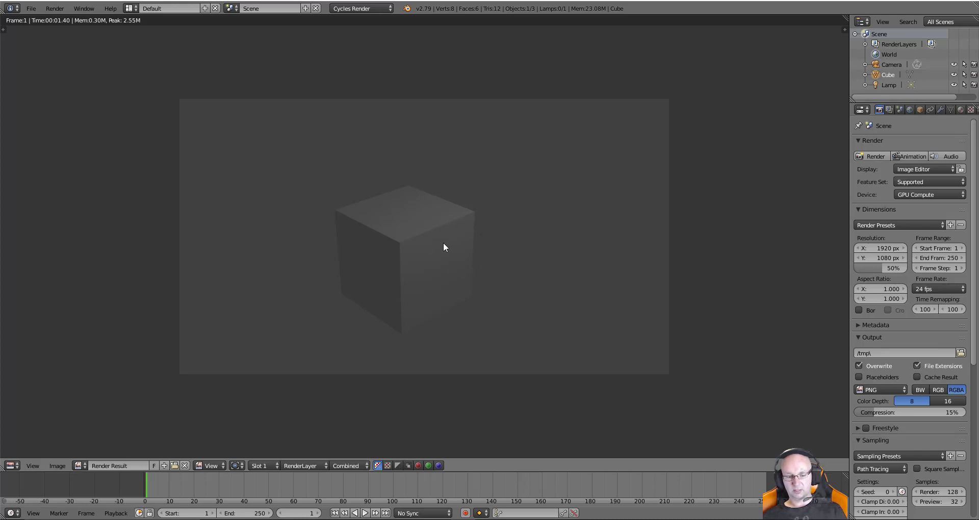
pyautogui.press('F3')
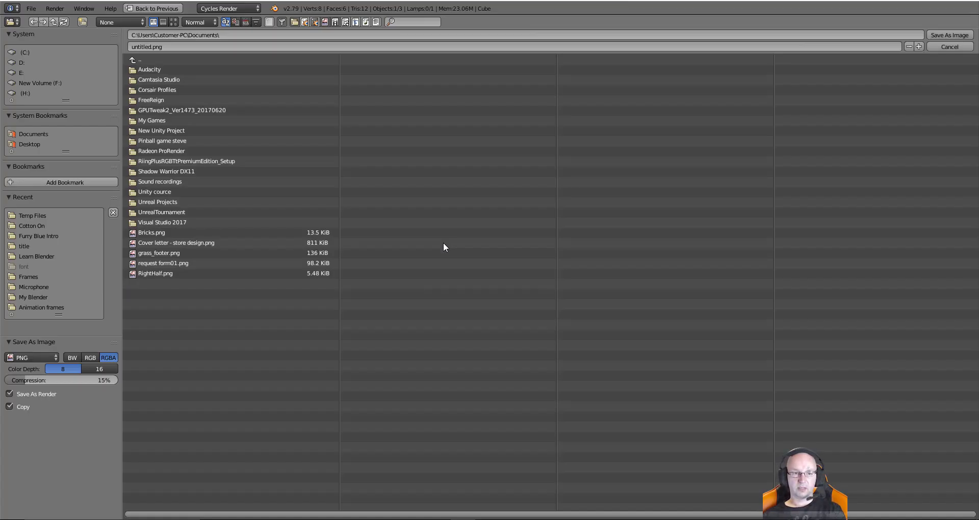
pyautogui.click(171, 47)
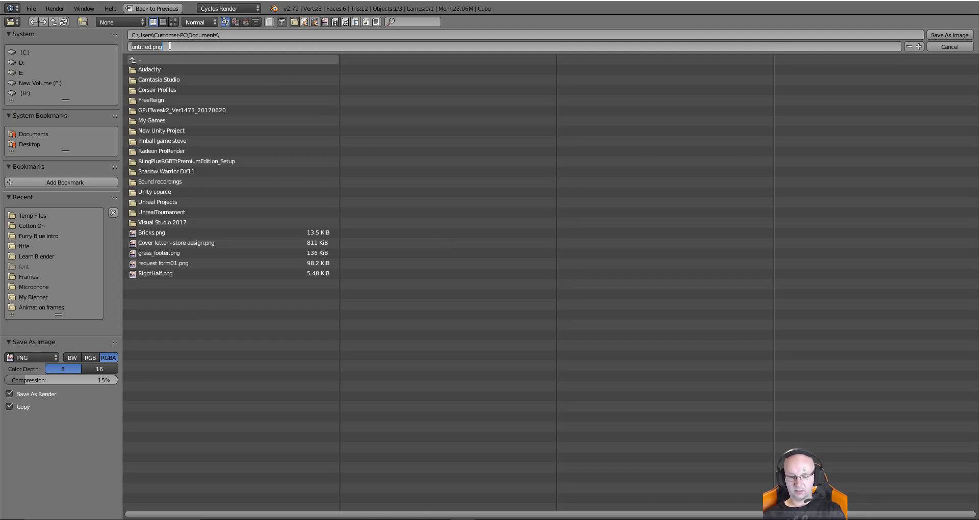
pyautogui.write('box')
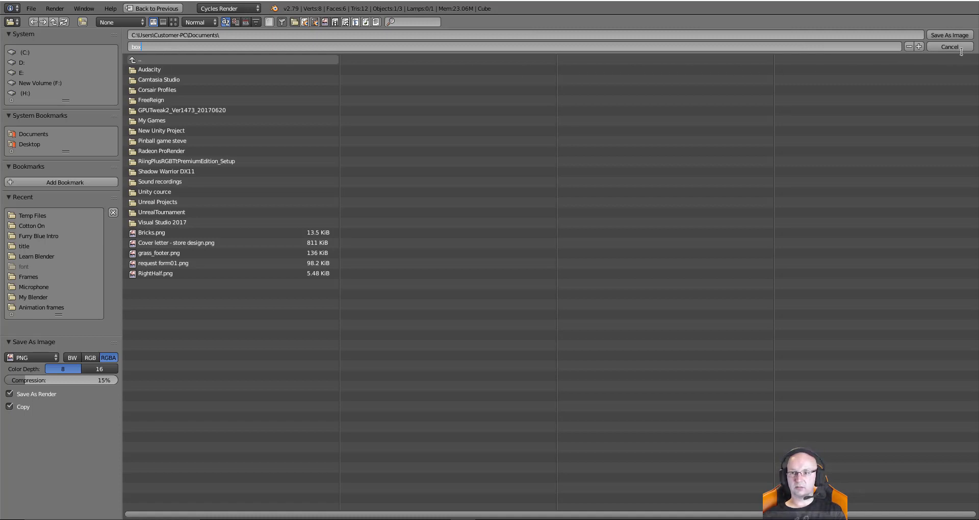
pyautogui.press('Return')
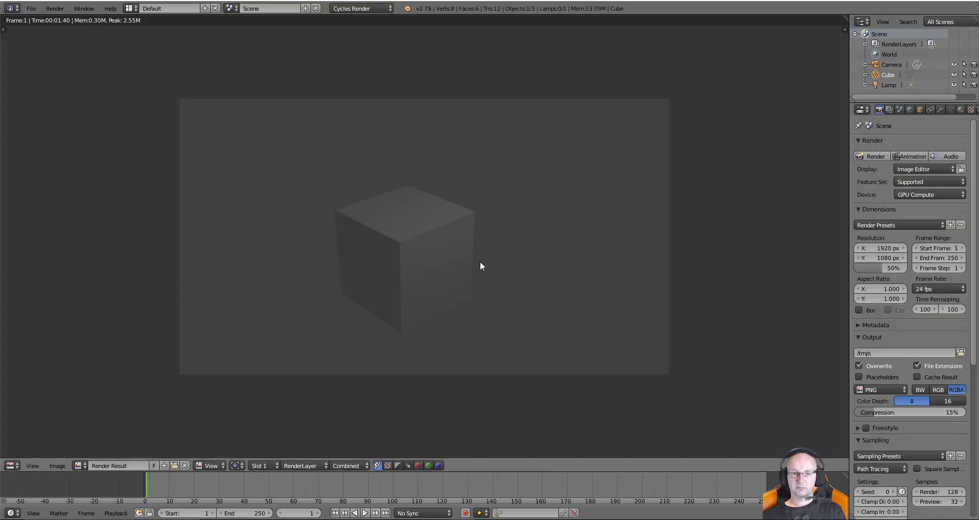
# Inspect pixel values in the render, then return to the 3D view
pyautogui.moveTo(466, 261); pyautogui.dragTo(452, 278, button='middle')
pyautogui.click(437, 262)
pyautogui.click(438, 237)
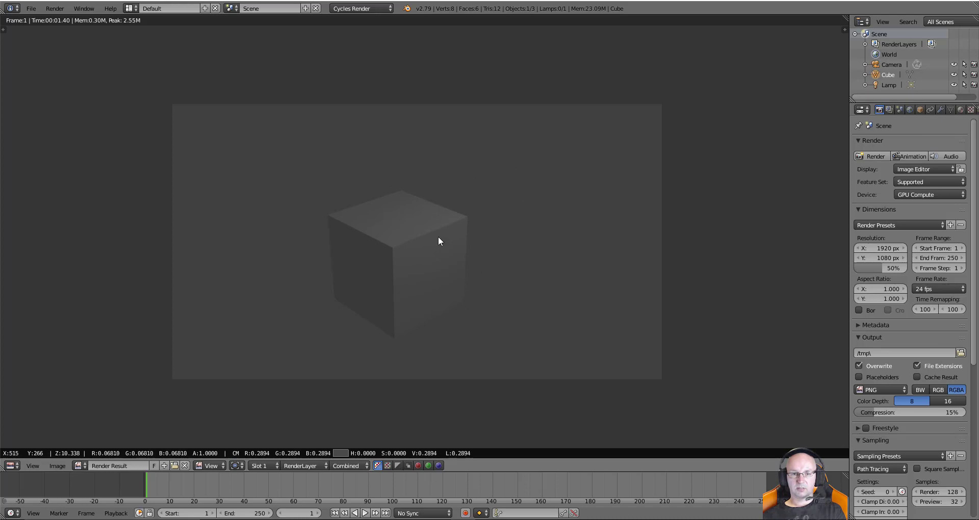
pyautogui.press('Escape')
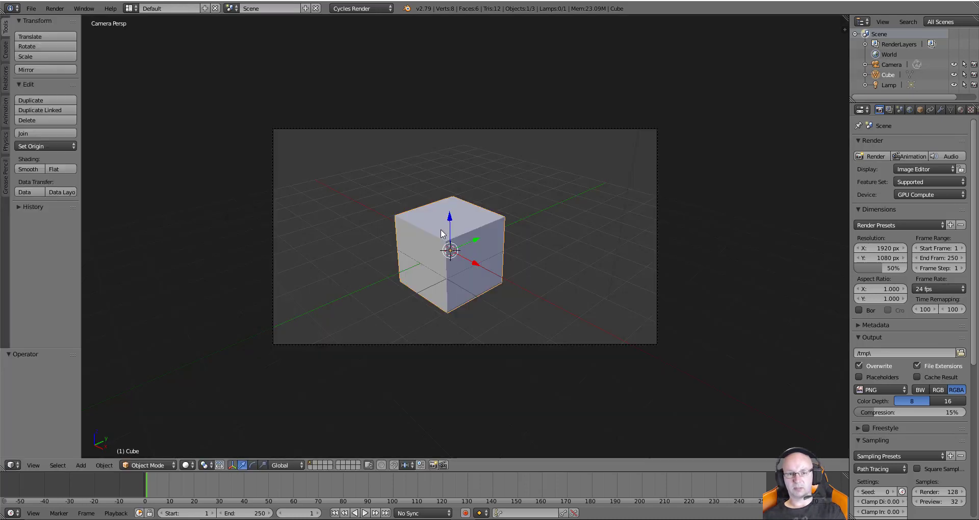
# Return to camera view and show the side panel with the cube's location, scale and dimensions
pyautogui.moveTo(470, 250); pyautogui.dragTo(492, 255, button='middle')
pyautogui.press('KP_0')
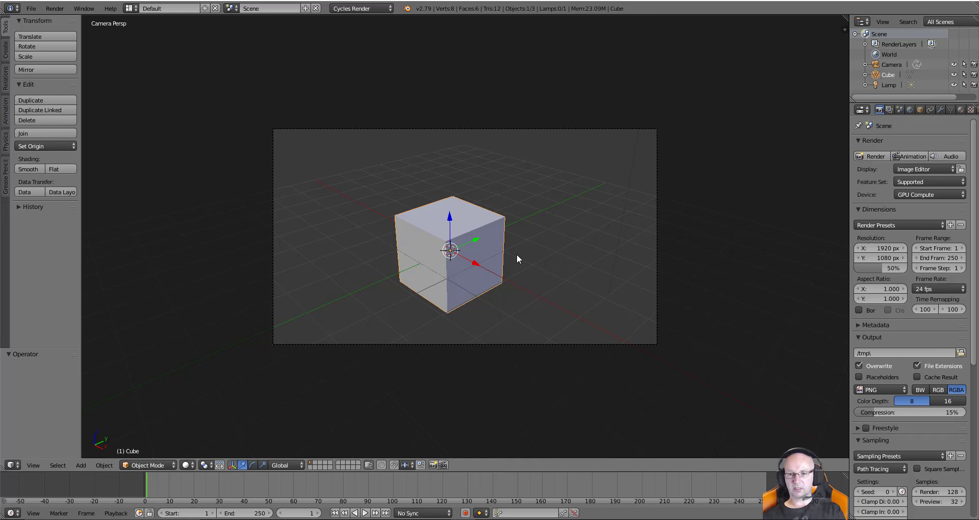
pyautogui.press('n')
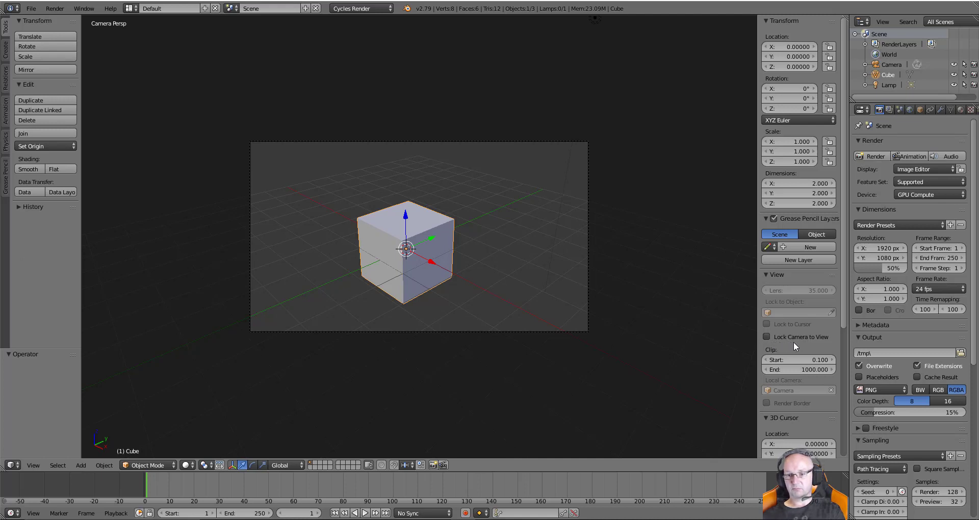
# With Lock Camera to View on, move the camera closer so the cube sits higher, then test-render
pyautogui.click(767, 337)
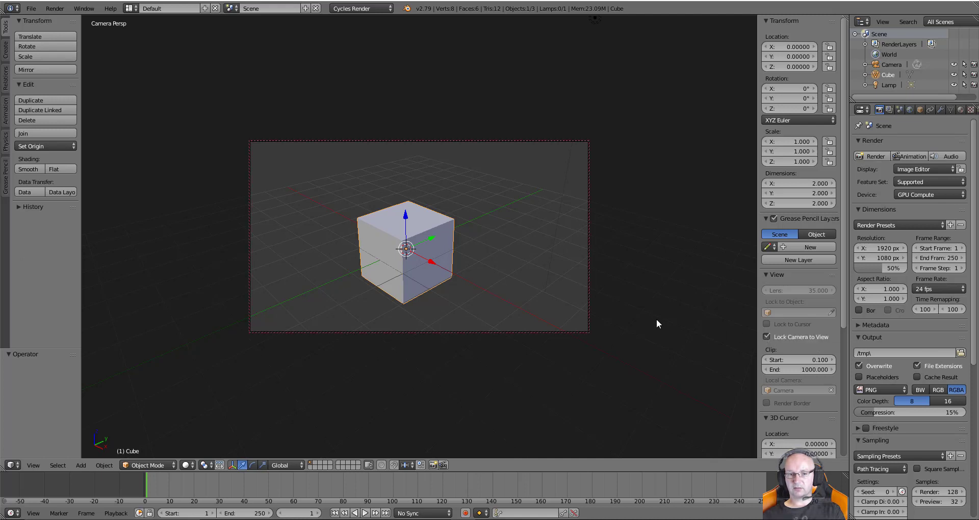
pyautogui.moveTo(571, 310); pyautogui.dragTo(457, 311, button='middle')
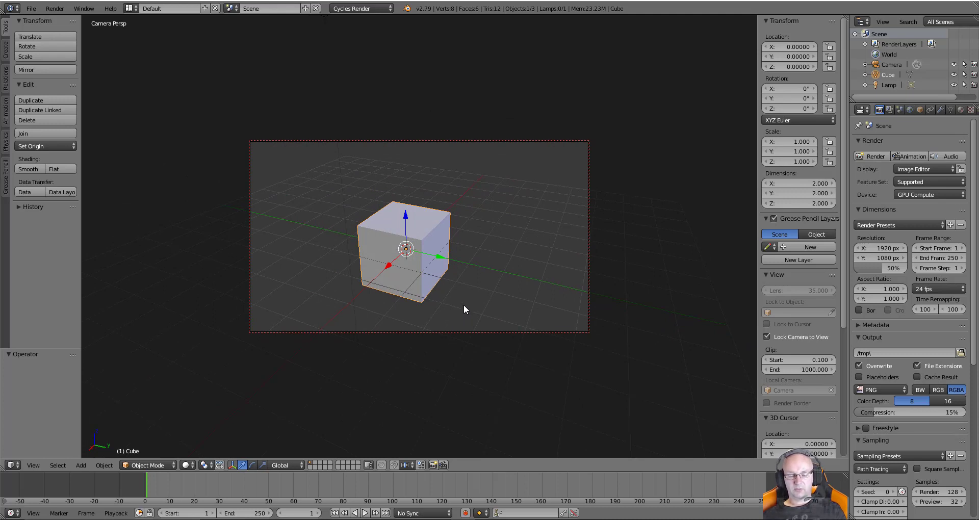
pyautogui.moveTo(465, 308); pyautogui.dragTo(440, 290, button='middle')
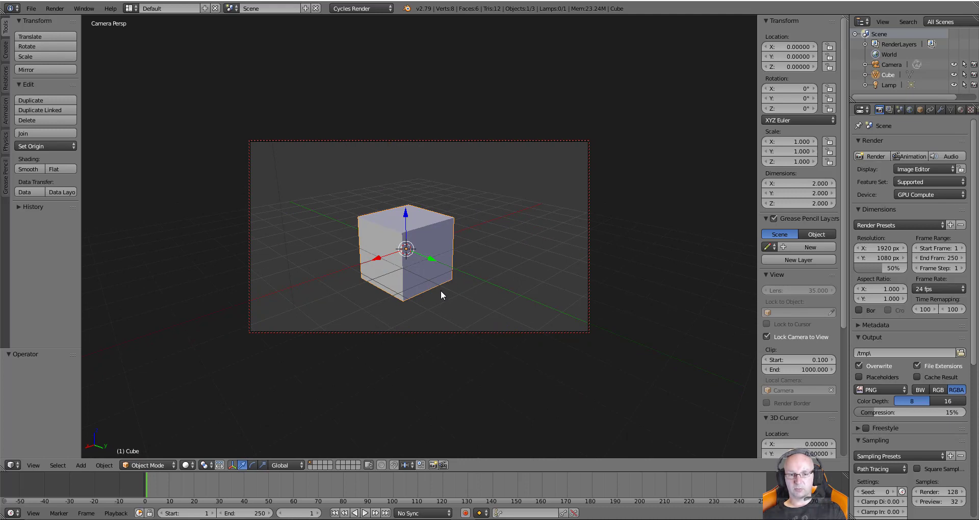
pyautogui.moveTo(431, 286); pyautogui.dragTo(463, 282, button='middle')
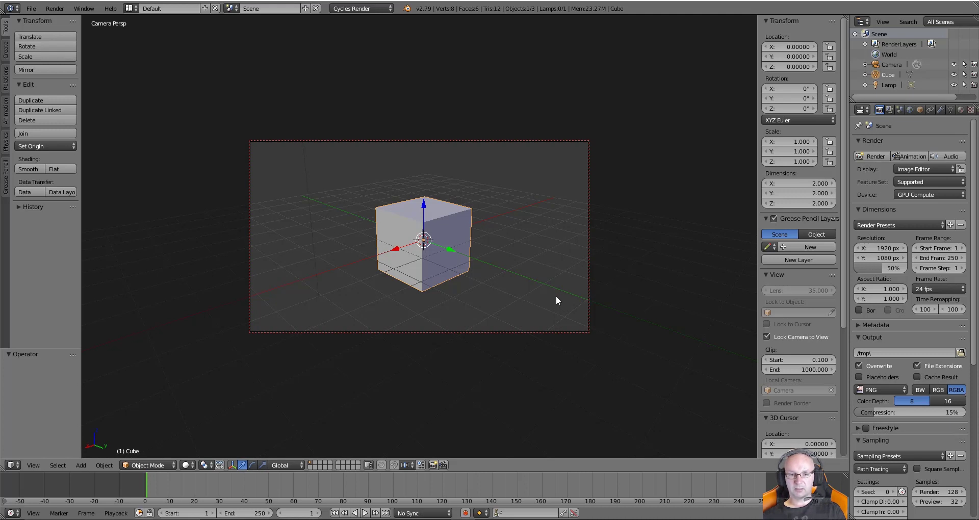
pyautogui.keyDown('ctrl'); pyautogui.moveTo(557, 293); pyautogui.dragTo(562, 184, button='middle'); pyautogui.keyUp('ctrl')
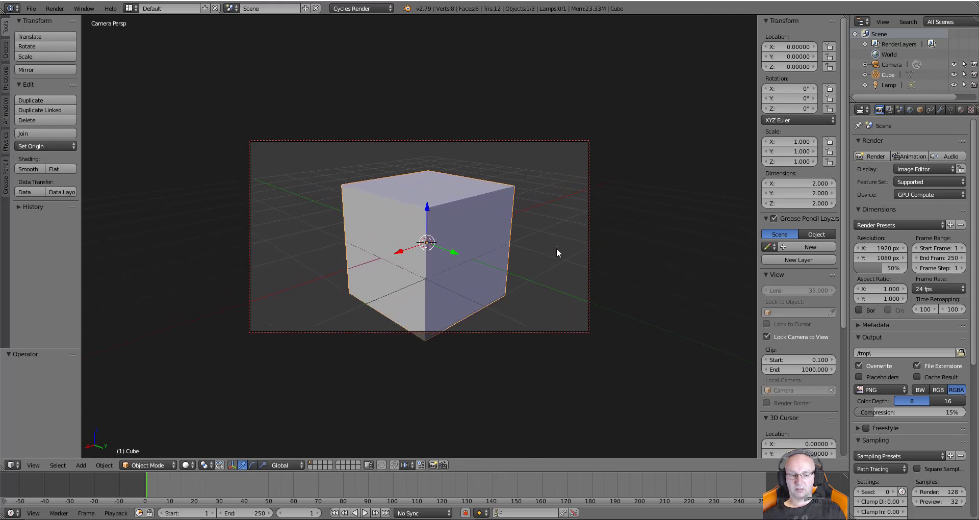
pyautogui.moveTo(537, 321); pyautogui.dragTo(550, 207, button='middle')
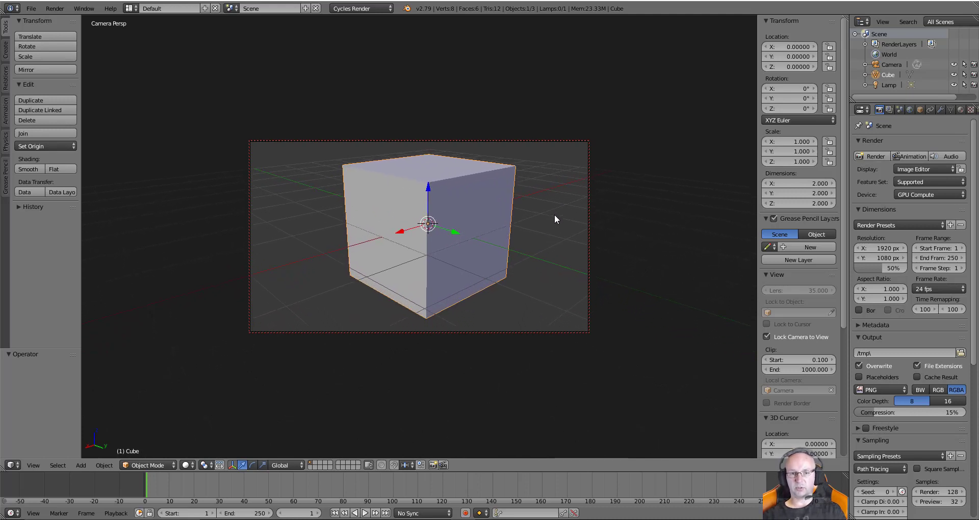
pyautogui.press('F12')
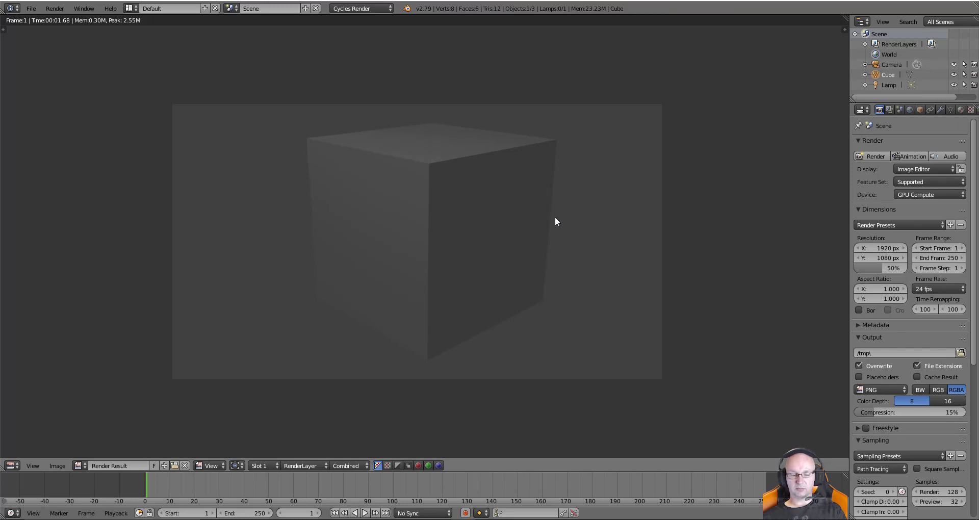
pyautogui.press('Escape')
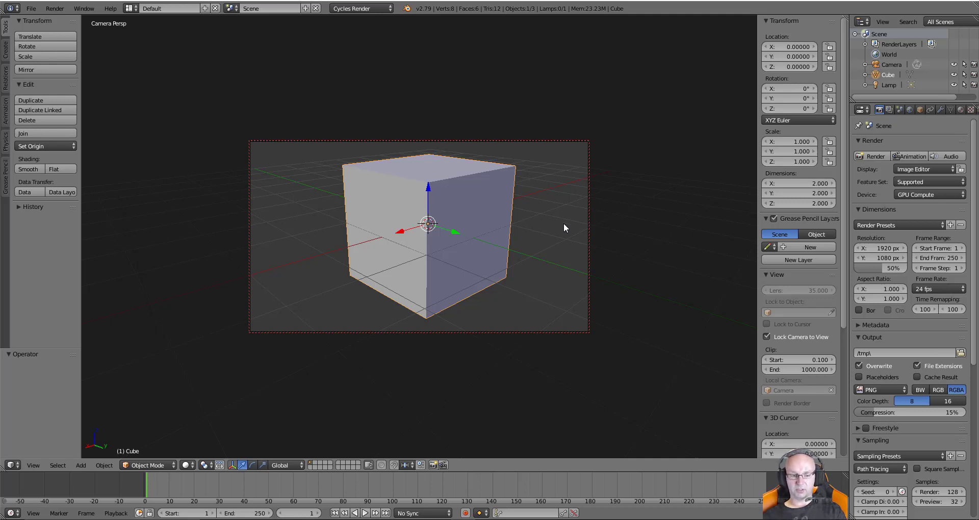
# Swing the camera to look down on the cube's top face, then switch to front view
pyautogui.moveTo(512, 234); pyautogui.dragTo(512, 207, button='middle')
pyautogui.moveTo(437, 225); pyautogui.dragTo(411, 248, button='middle')
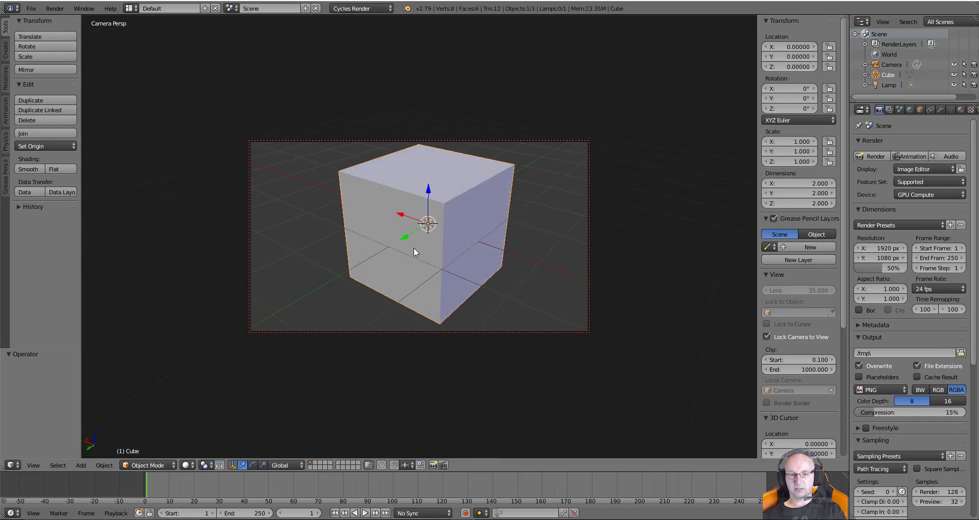
pyautogui.press('KP_0')
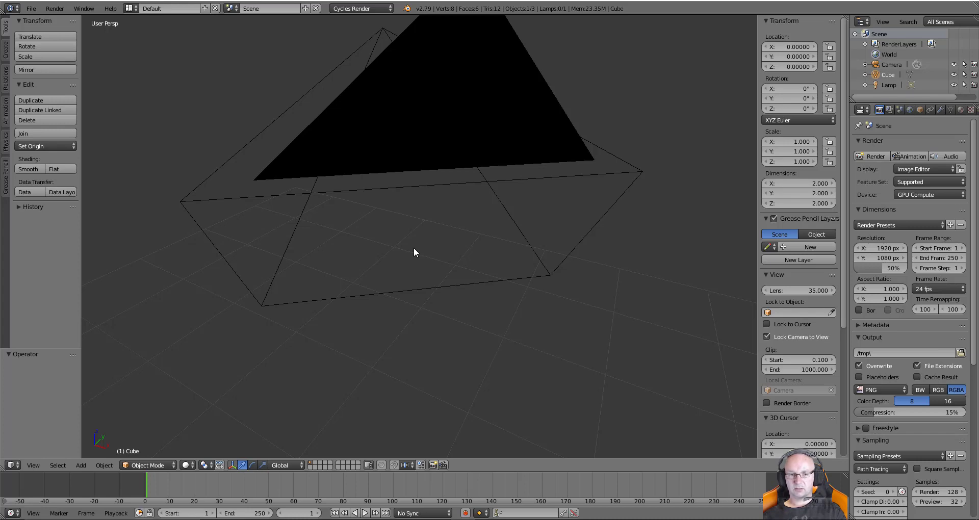
pyautogui.press('KP_0')
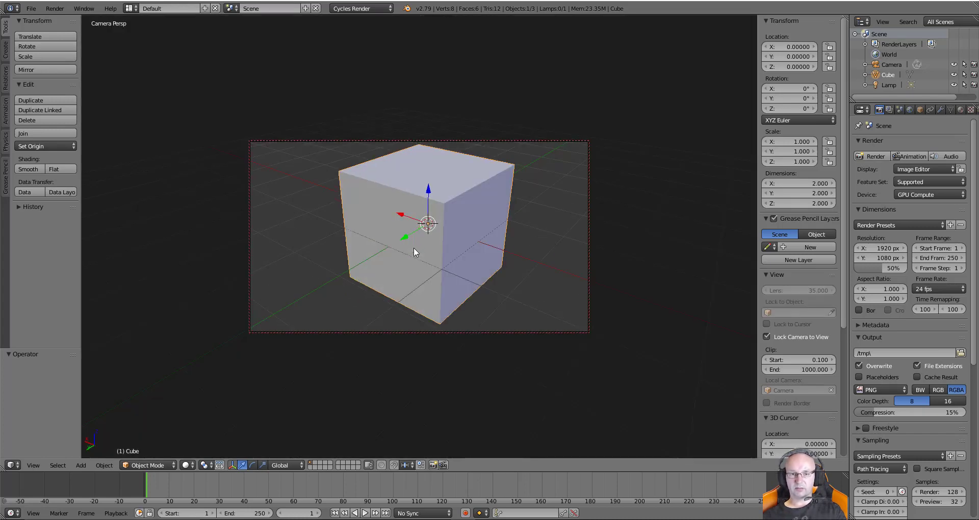
pyautogui.press('KP_1')
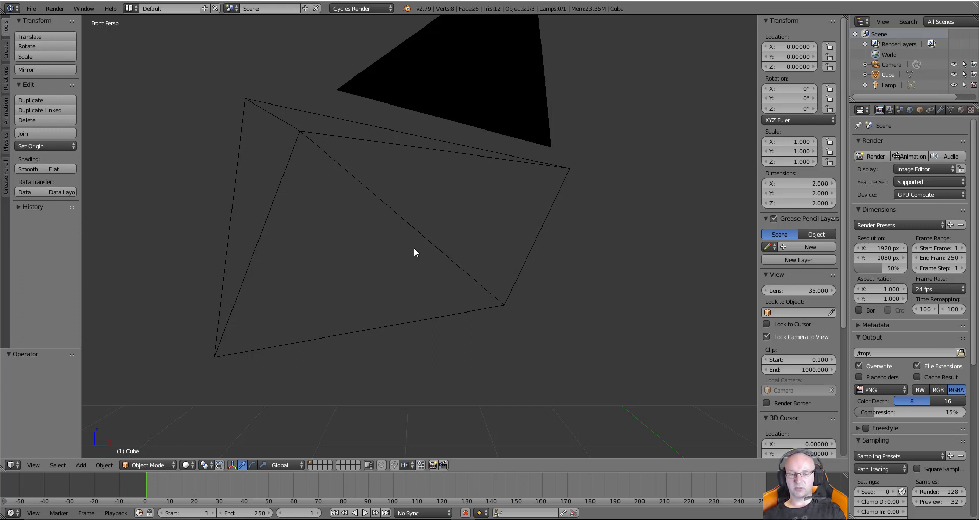
pyautogui.press('KP_Decimal')
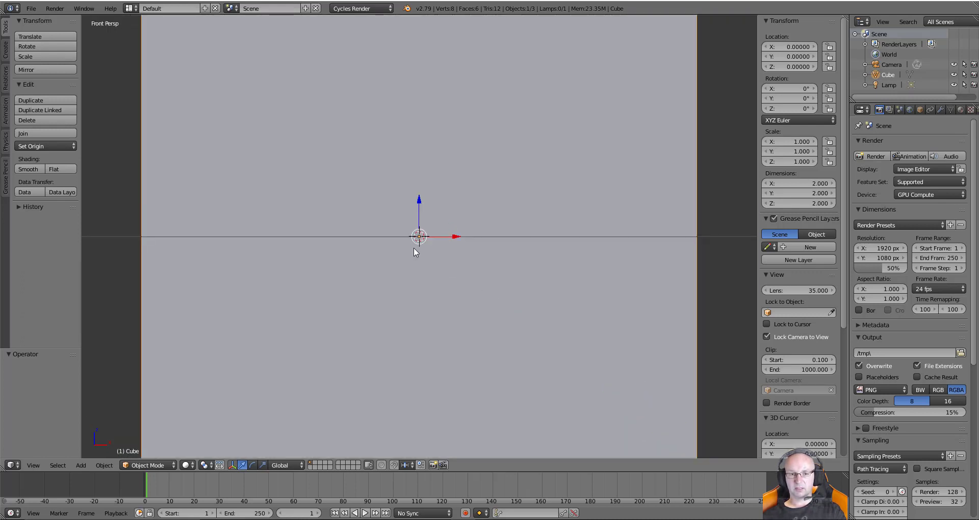
pyautogui.scroll(-5, 430, 235)
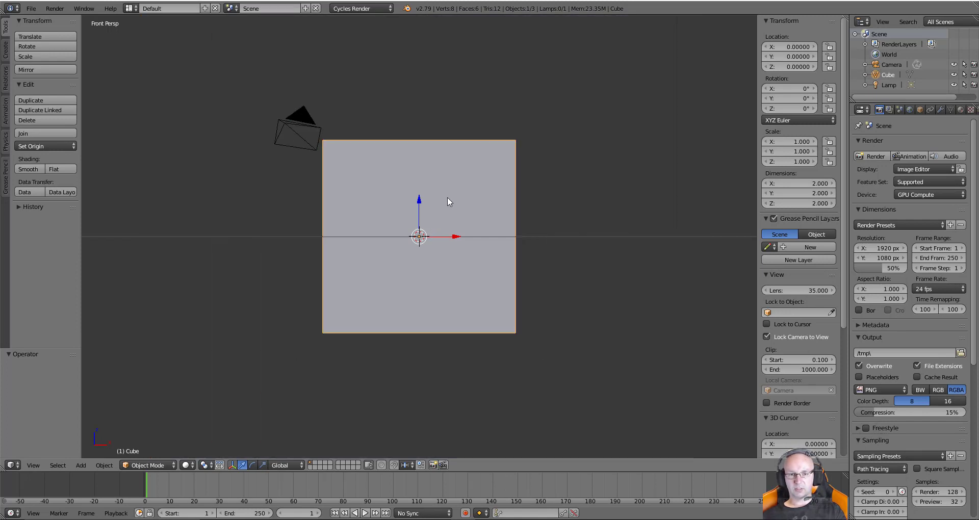
pyautogui.moveTo(448, 196); pyautogui.dragTo(454, 271, button='middle')
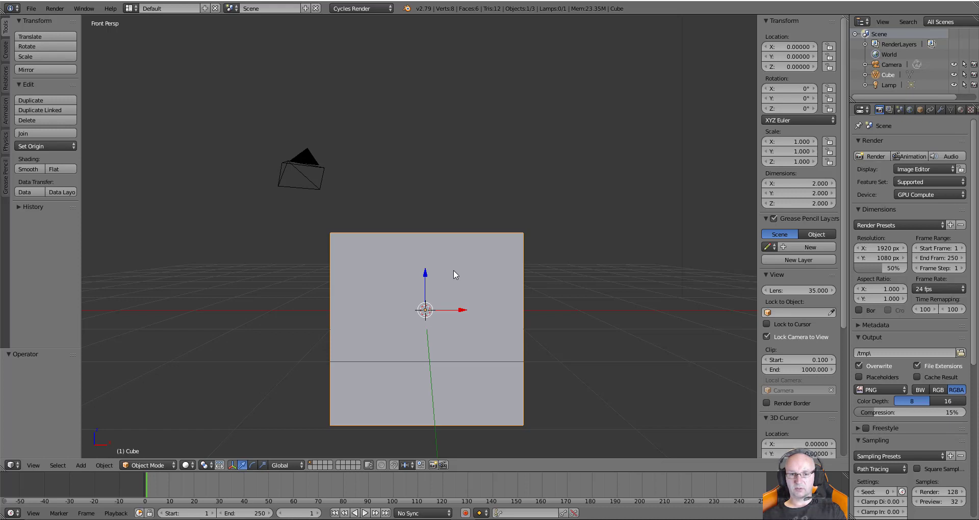
pyautogui.press('KP_3')
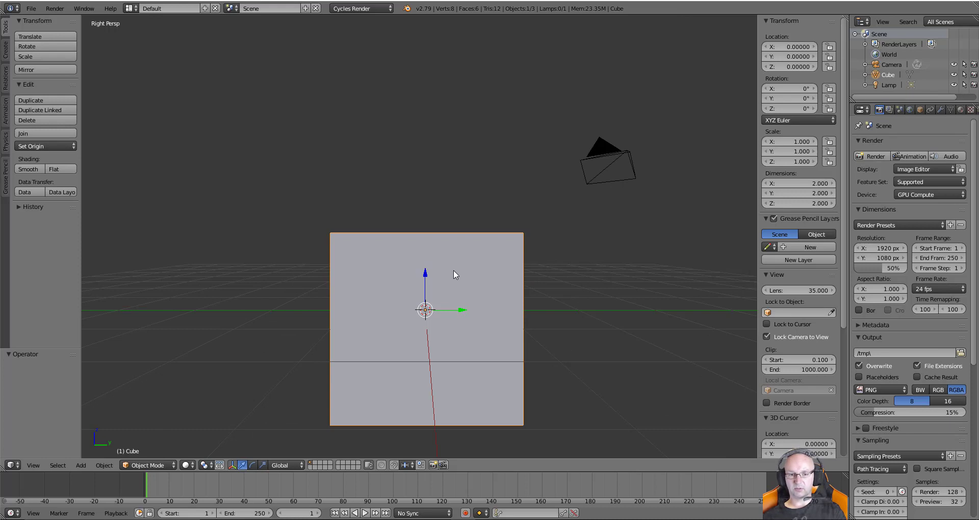
pyautogui.press('KP_7')
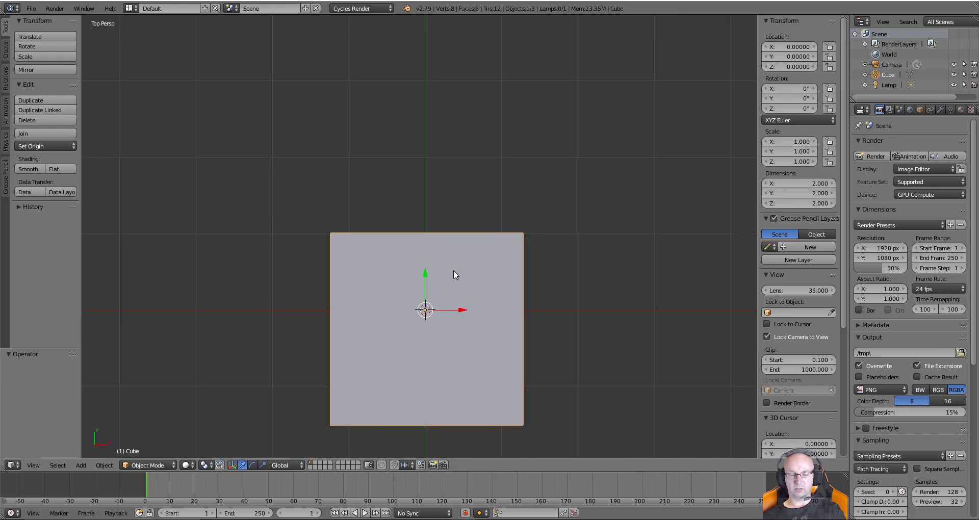
pyautogui.keyDown('shift'); pyautogui.moveTo(472, 310); pyautogui.dragTo(467, 202, button='middle'); pyautogui.keyUp('shift')
pyautogui.scroll(-6, 484, 201)
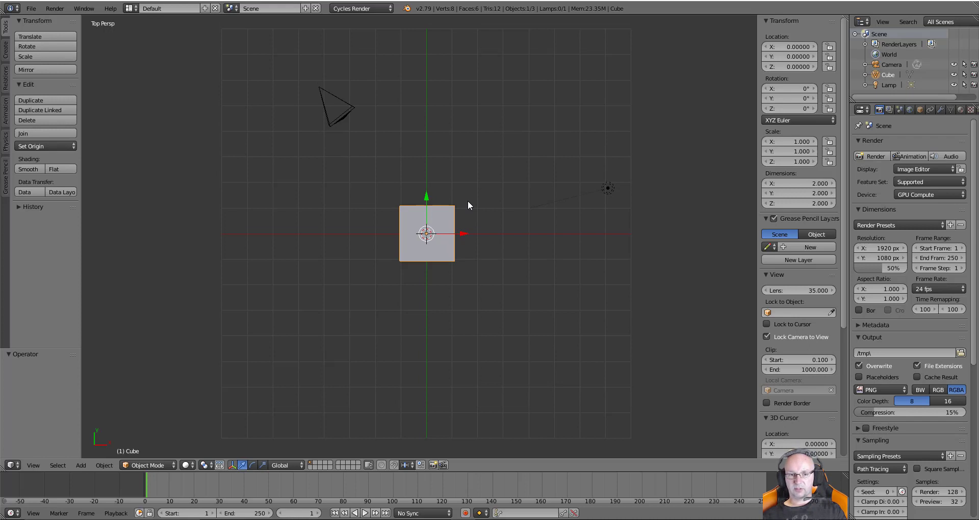
pyautogui.press('KP_1')
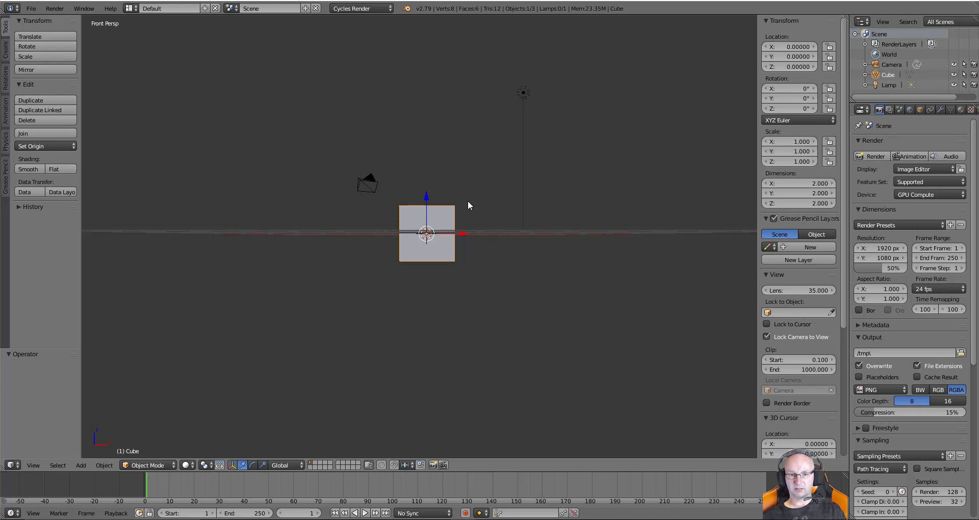
pyautogui.press('ctrl+KP_1')
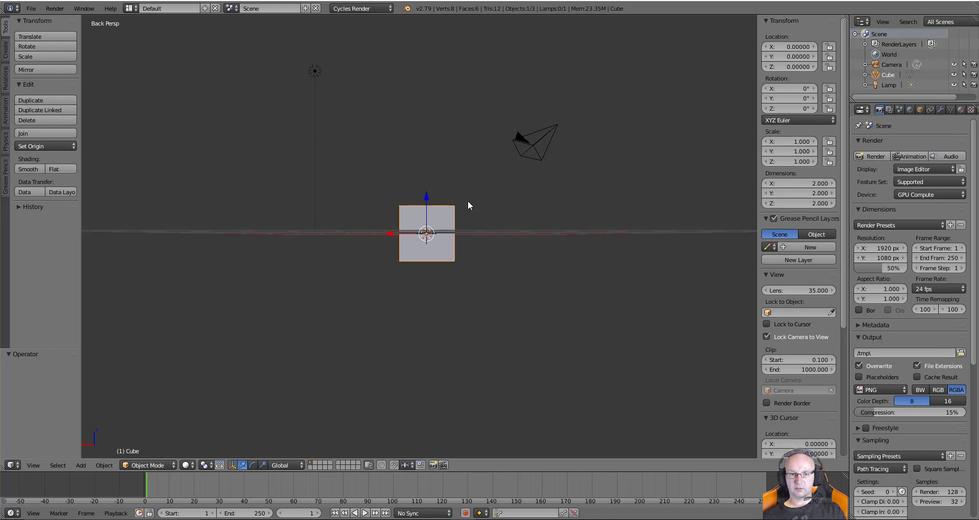
pyautogui.press('ctrl+KP_3')
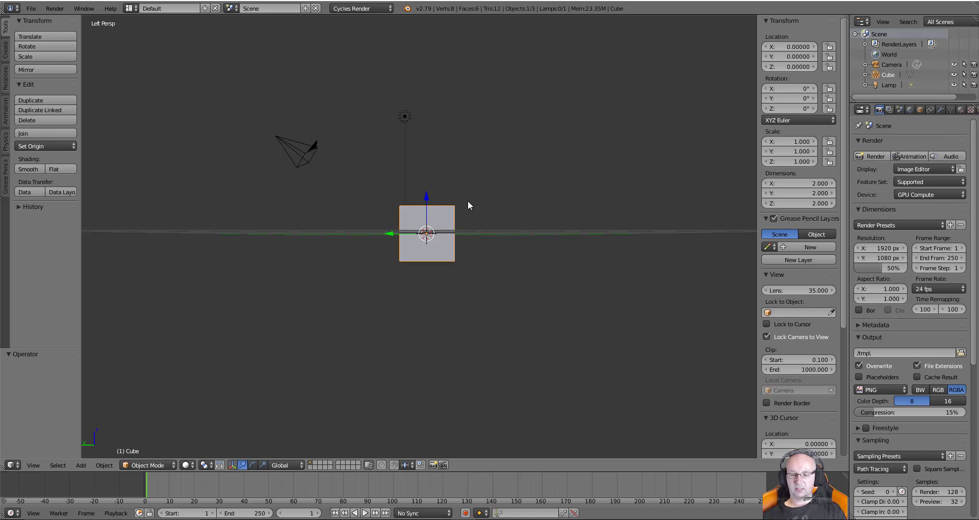
pyautogui.press('KP_7')
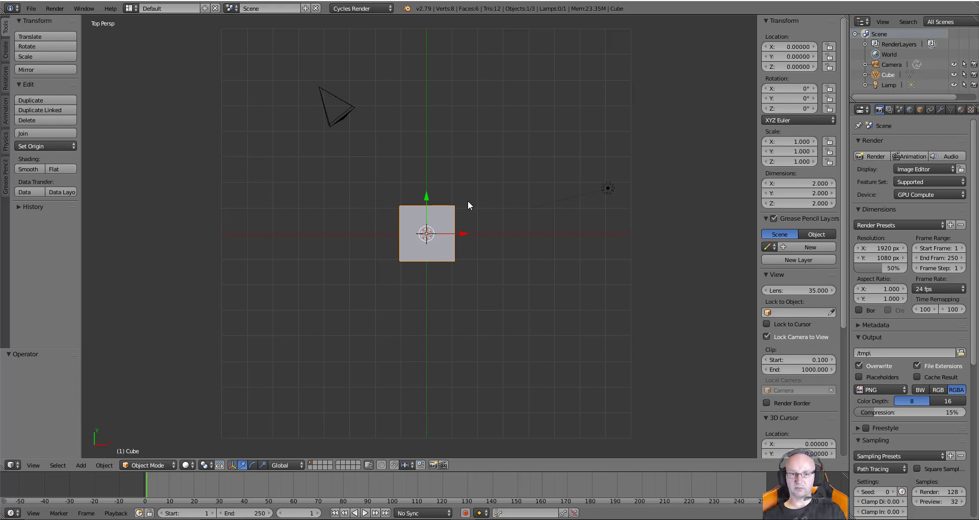
pyautogui.press('ctrl+KP_7')
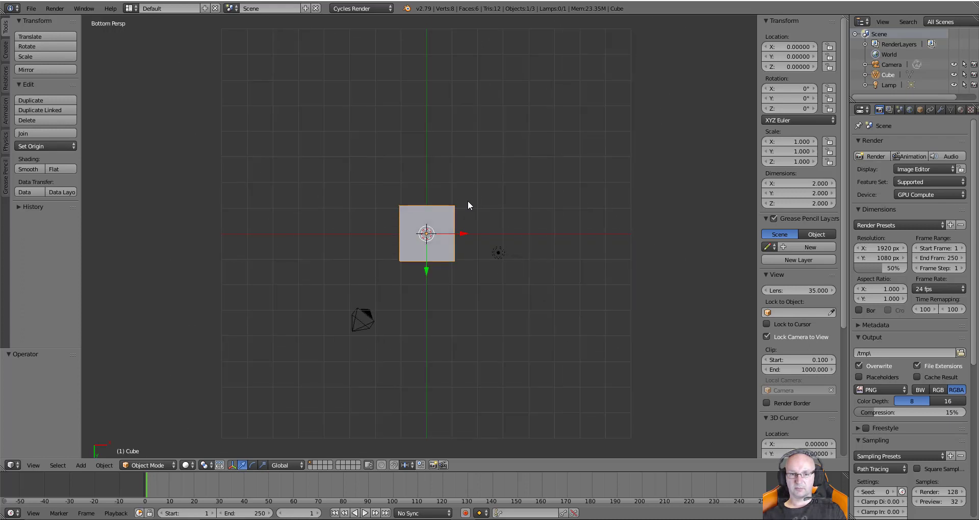
pyautogui.press('KP_1')
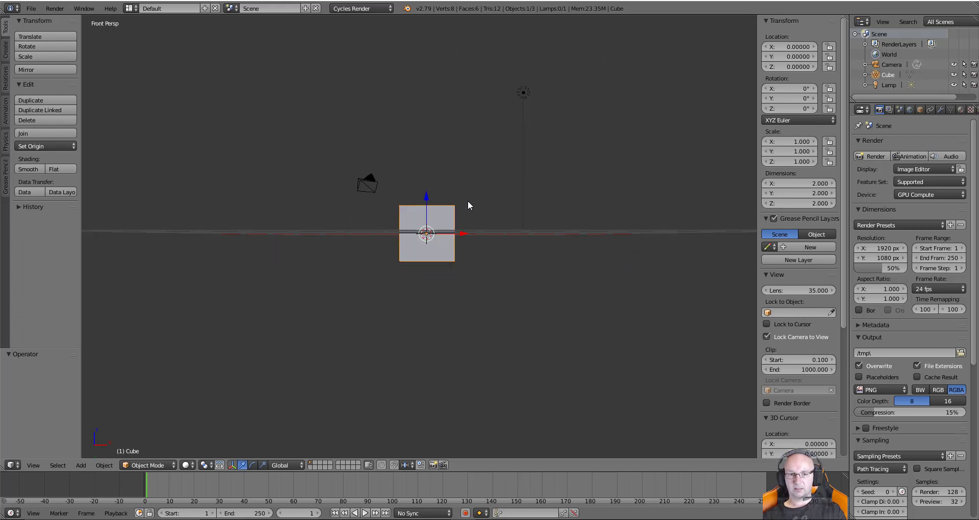
pyautogui.scroll(3, 447, 215)
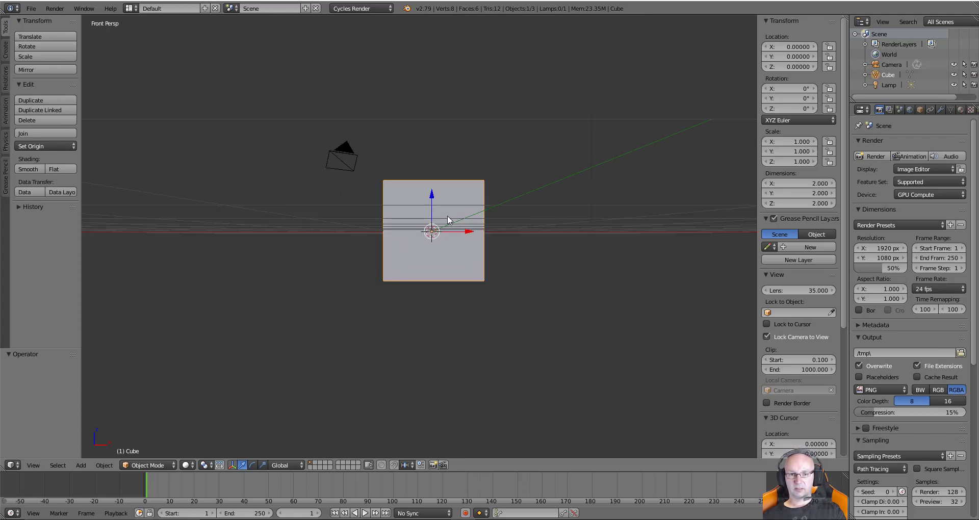
# Switch to orthographic projection and orbit to an angled view of the cube, then open the File menu
pyautogui.moveTo(474, 198); pyautogui.dragTo(445, 236, button='middle')
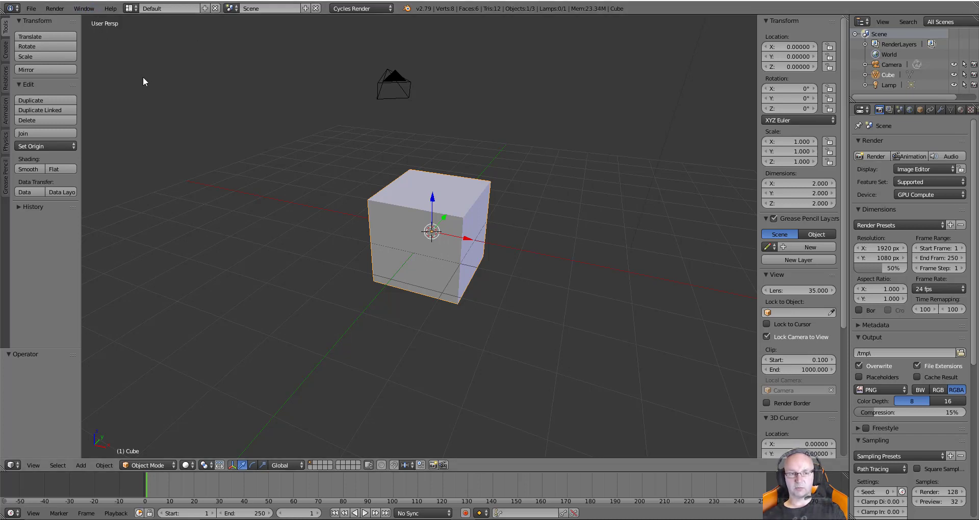
pyautogui.press('KP_5')
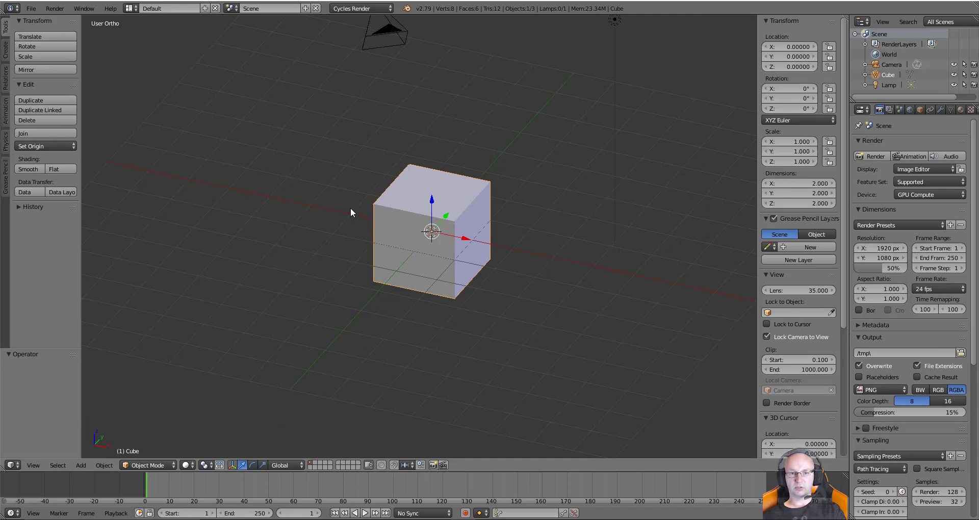
pyautogui.moveTo(351, 207); pyautogui.dragTo(370, 221, button='middle')
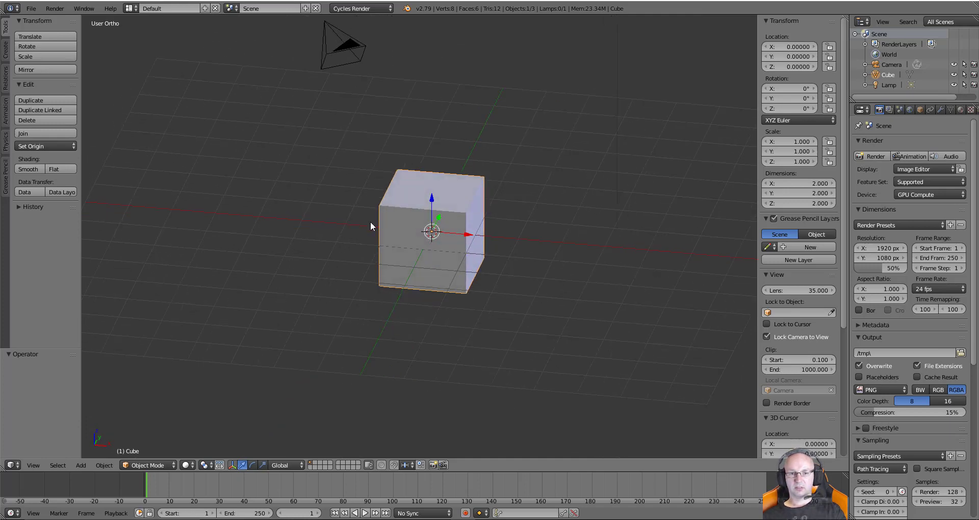
pyautogui.moveTo(466, 254); pyautogui.dragTo(484, 201, button='middle')
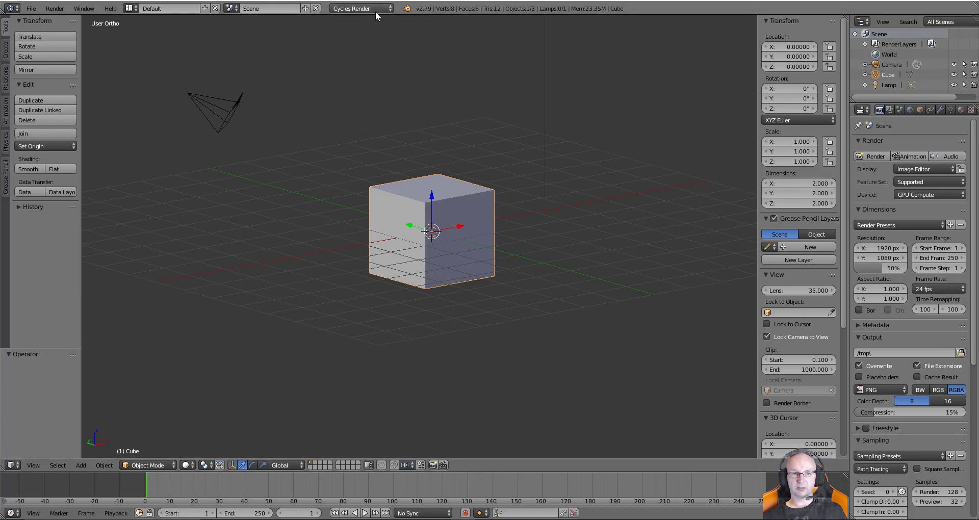
pyautogui.moveTo(458, 241); pyautogui.dragTo(463, 258, button='middle')
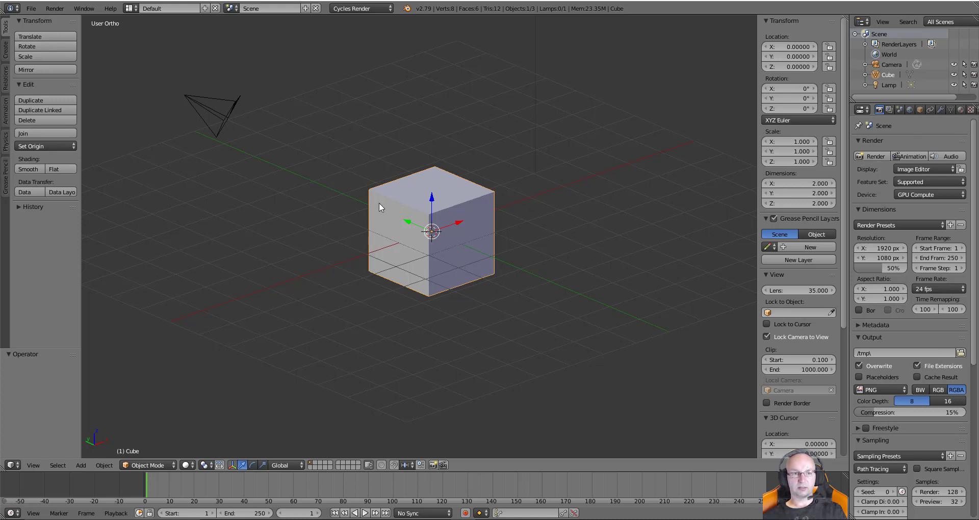
pyautogui.click(32, 9)
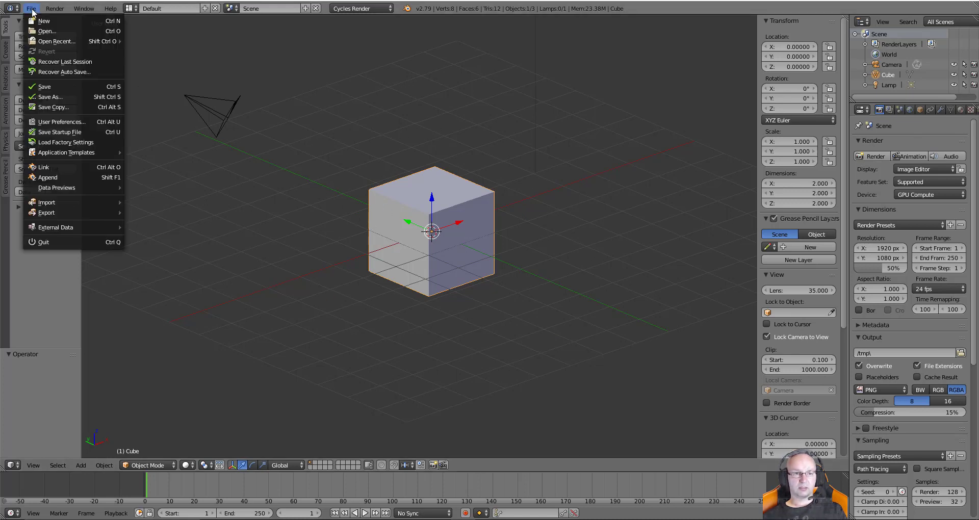
# Save the current default cube scene as the startup file, then reopen the File menu
pyautogui.click(93, 132)
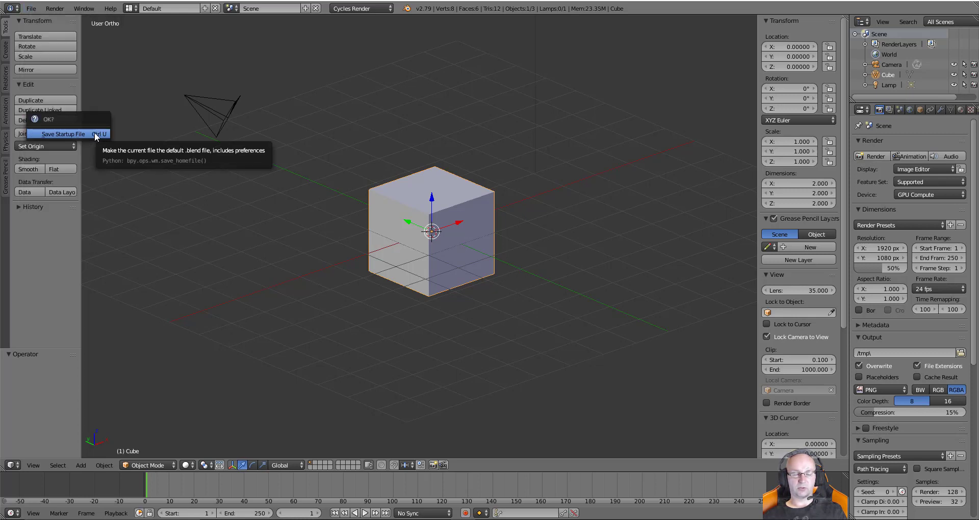
pyautogui.click(94, 134)
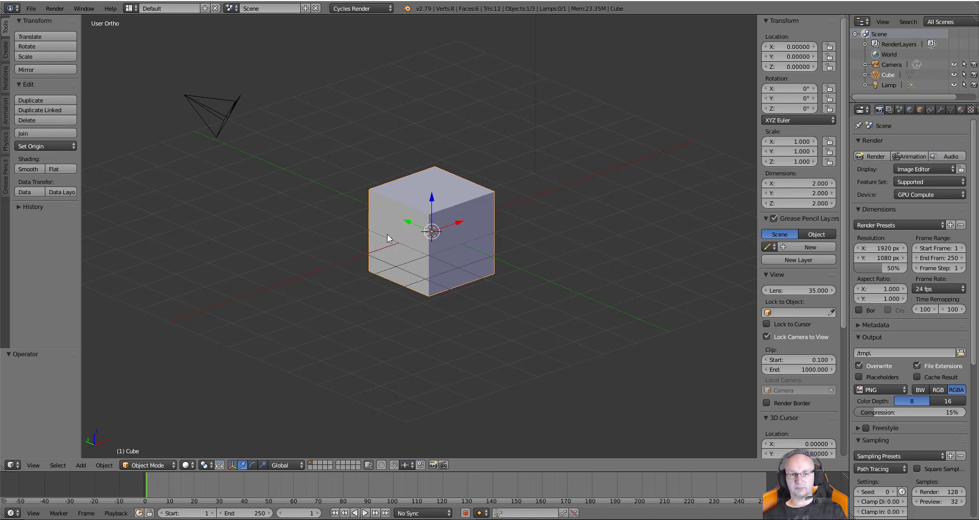
pyautogui.scroll(-4, 387, 233)
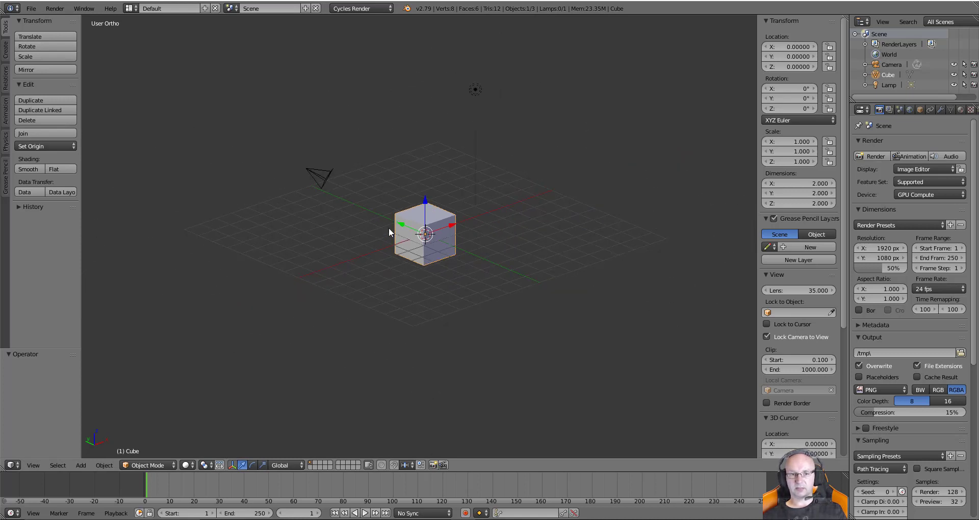
pyautogui.scroll(4, 388, 226)
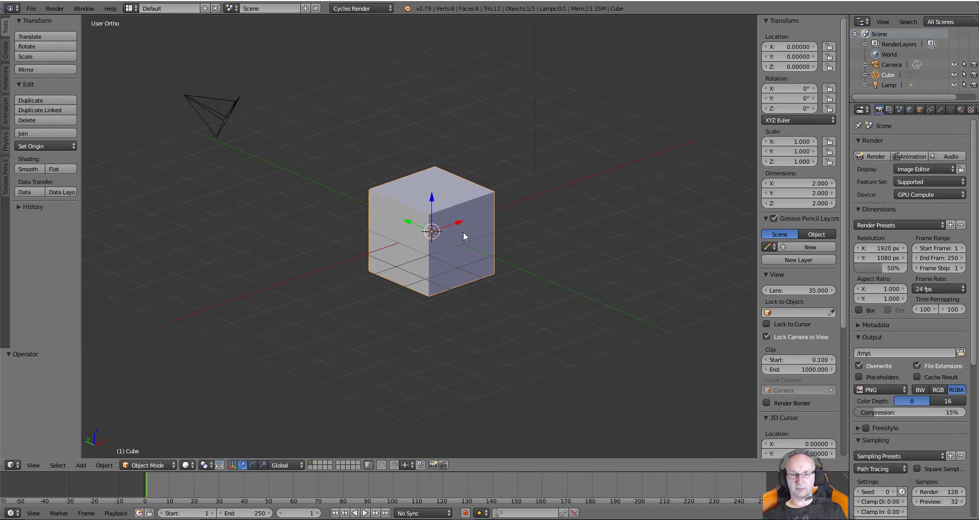
pyautogui.click(34, 11)
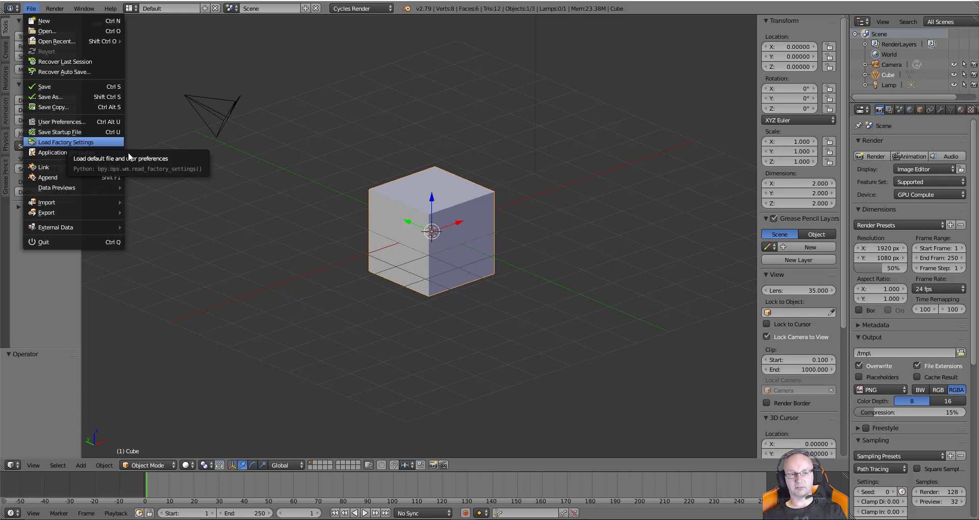
# Move the cube off the origin to about X 0.915, Z 1.080
pyautogui.moveTo(539, 238); pyautogui.dragTo(537, 235, button='middle')
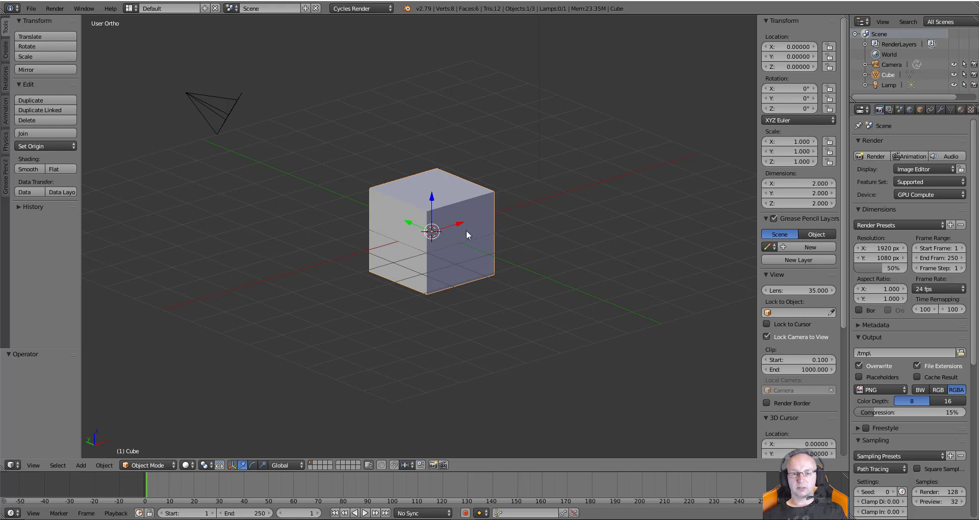
pyautogui.moveTo(461, 224); pyautogui.dragTo(491, 173)
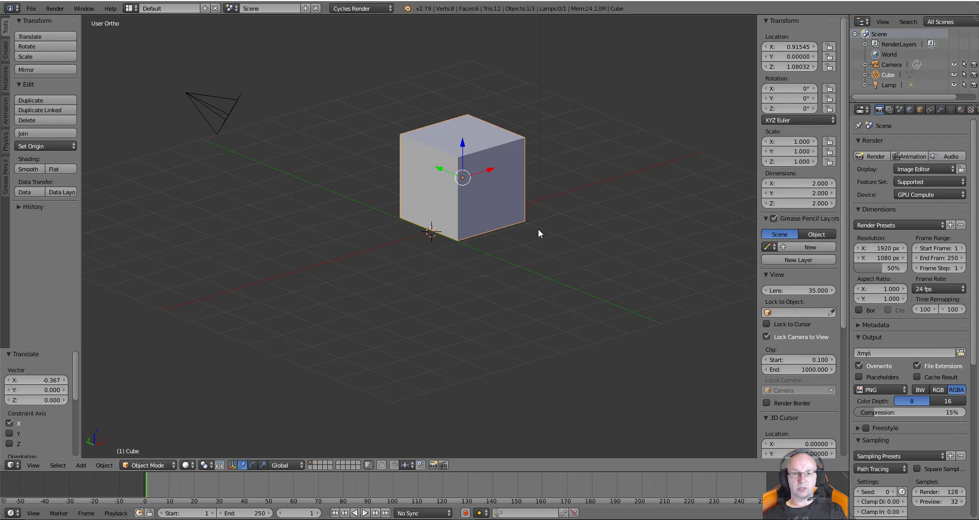
pyautogui.click(29, 9)
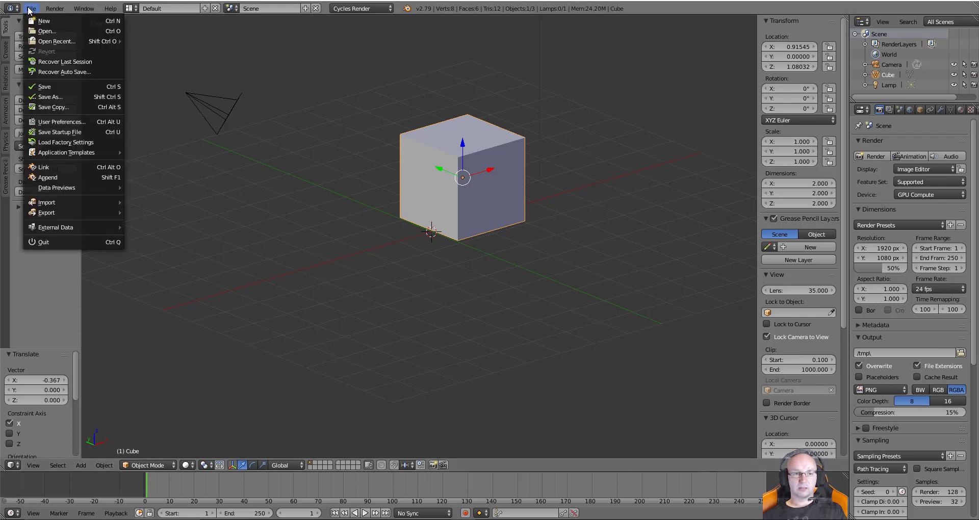
# In Save As, create a new folder 'Box' inside F:\My Blender and open it
pyautogui.click(70, 97)
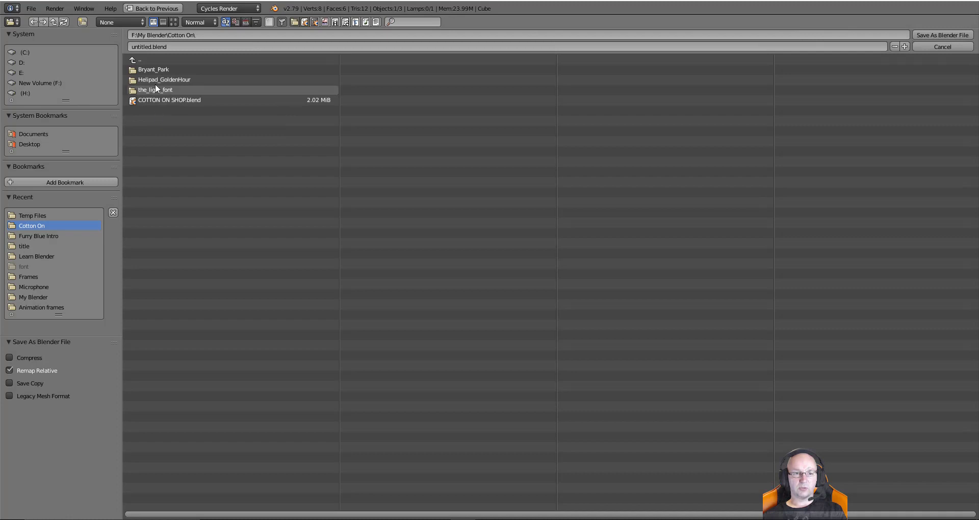
pyautogui.click(49, 82)
pyautogui.click(158, 116)
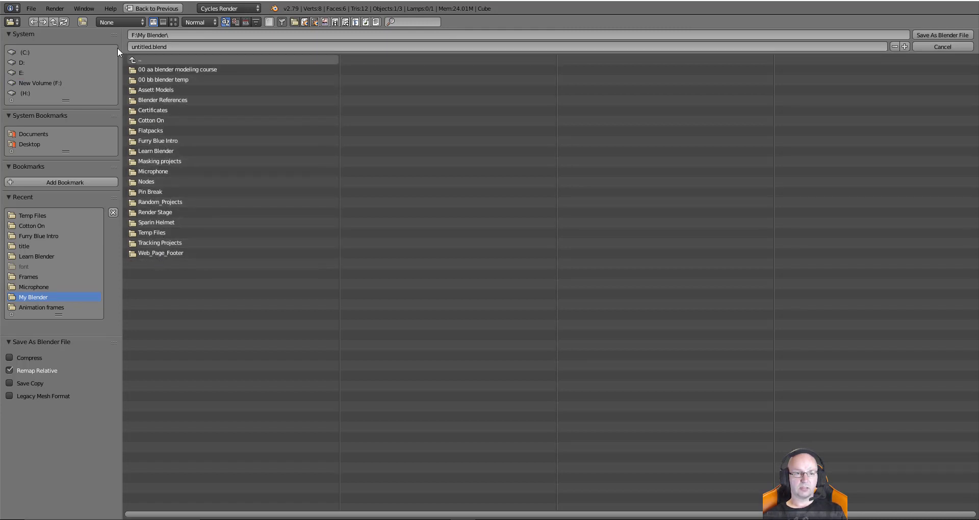
pyautogui.click(83, 22)
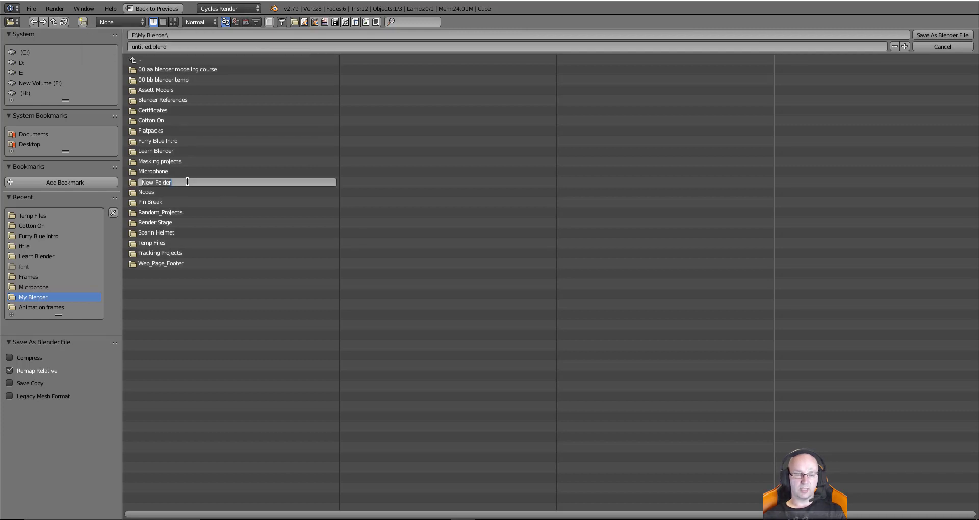
pyautogui.write('Box')
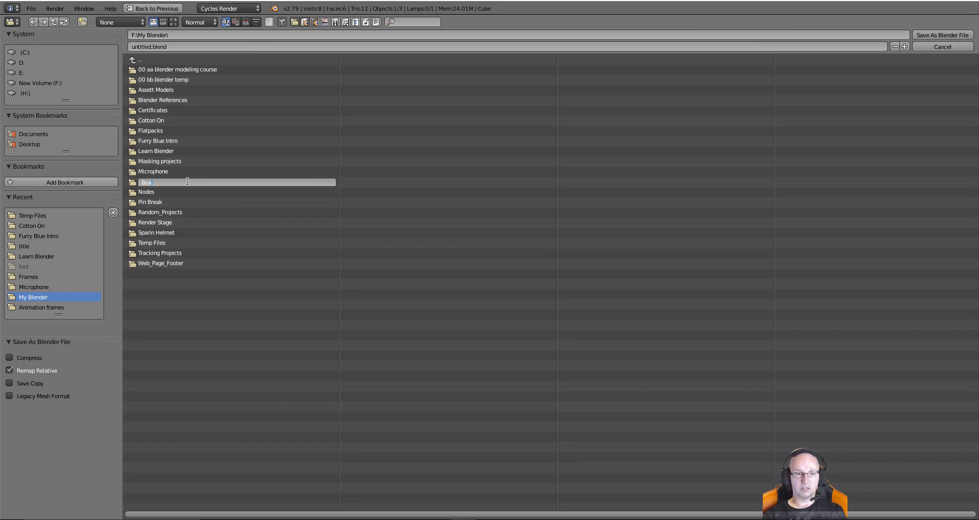
pyautogui.press('Return')
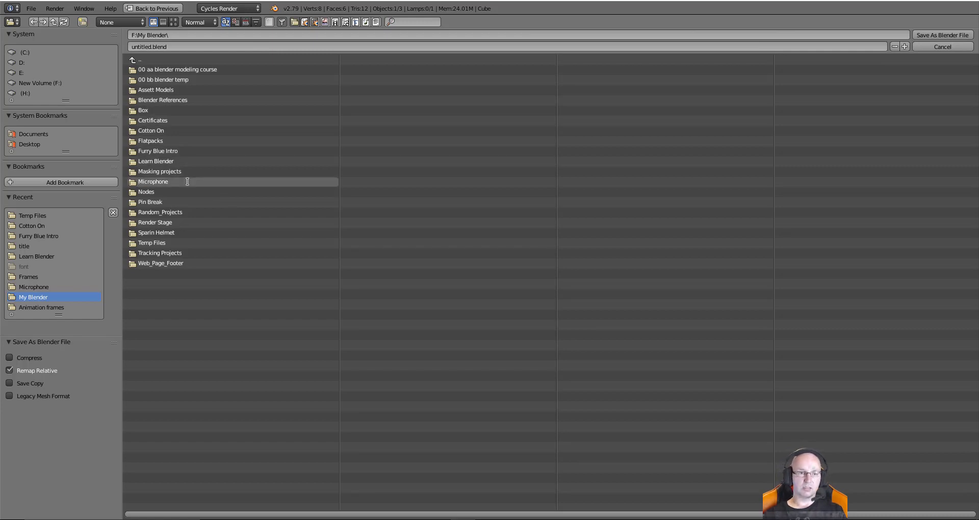
pyautogui.click(161, 108)
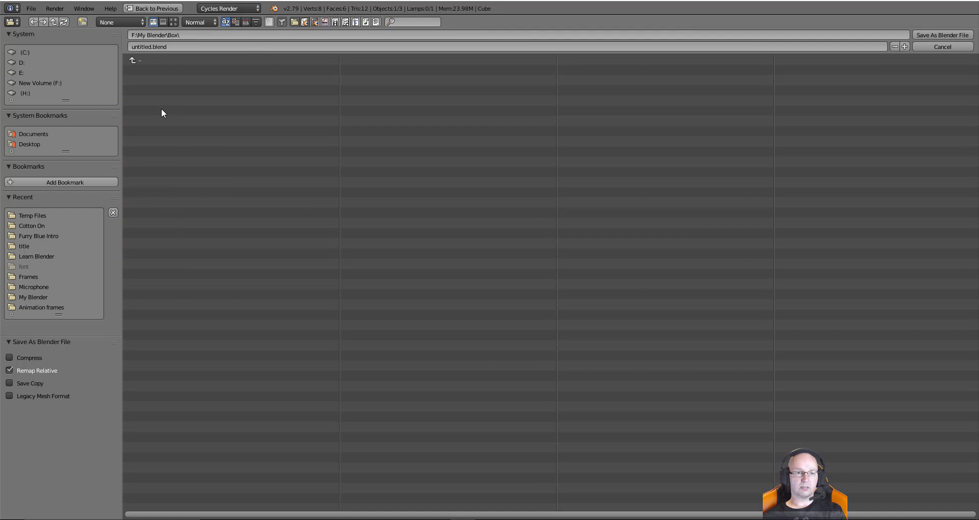
# Save the scene there as box.blend
pyautogui.click(148, 45)
pyautogui.write('b')
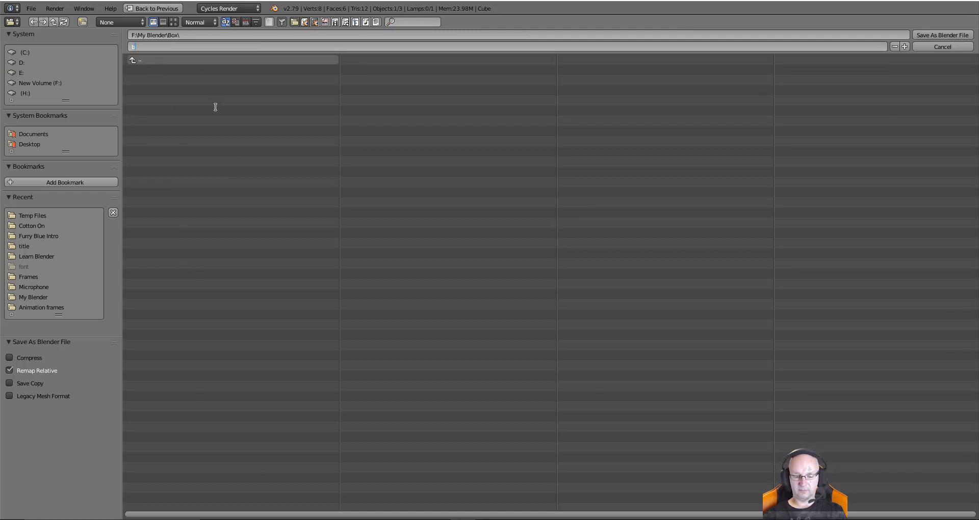
pyautogui.write('ox')
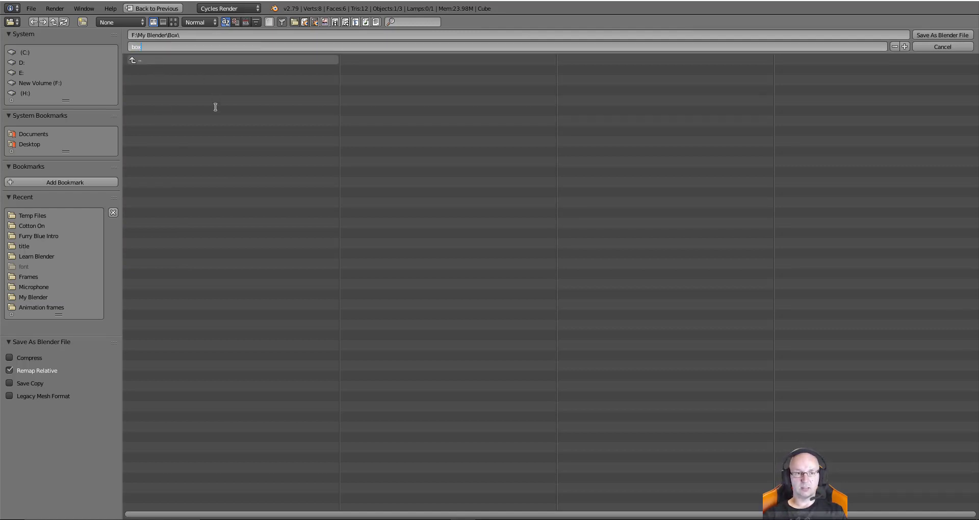
pyautogui.press('Return')
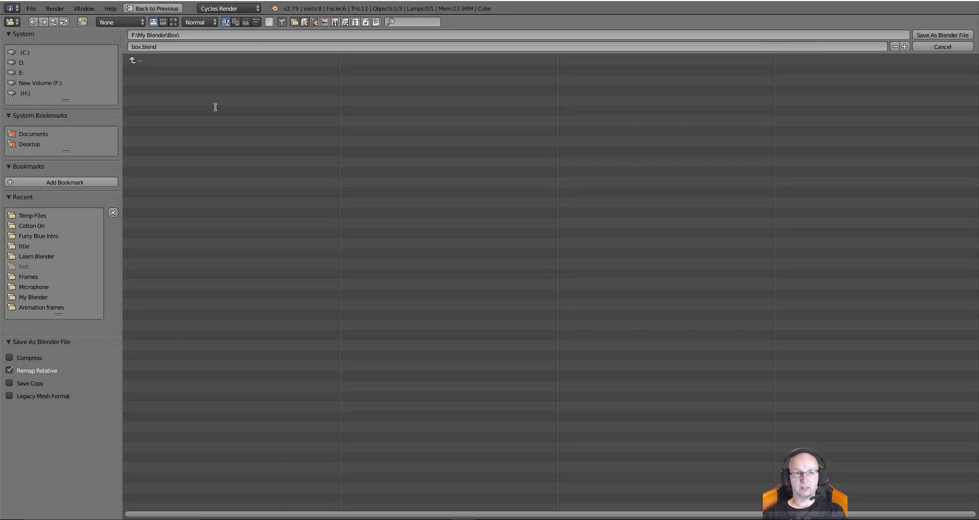
pyautogui.press('Return')
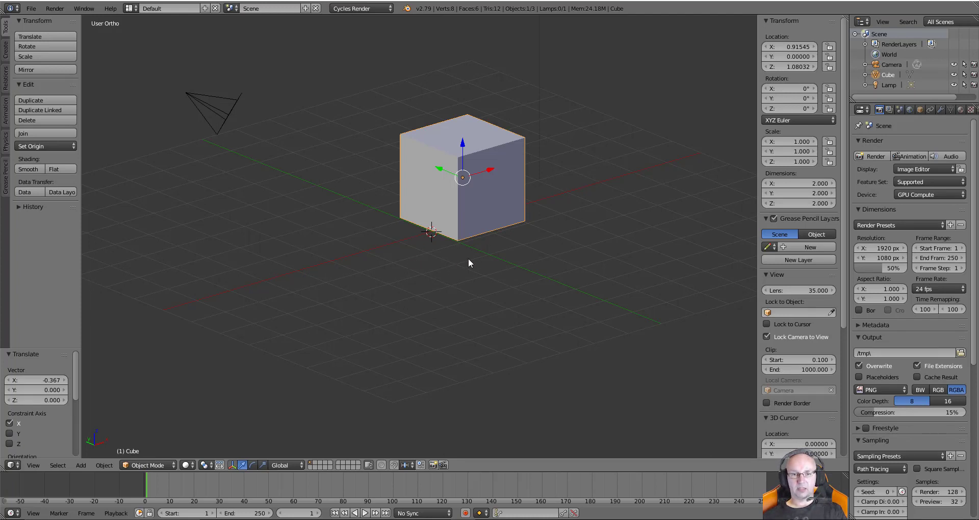
# Move the cube along Z and save over box.blend
pyautogui.moveTo(462, 147); pyautogui.dragTo(402, 246)
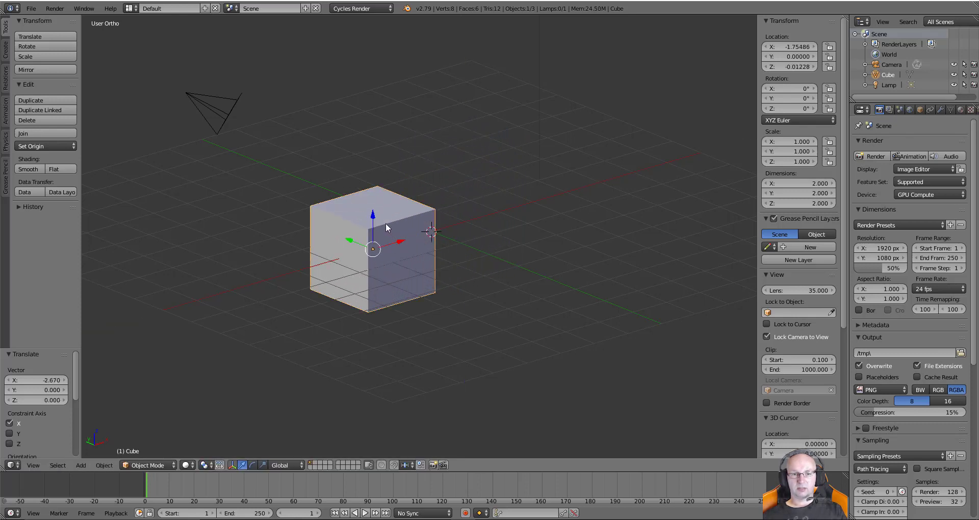
pyautogui.moveTo(373, 219); pyautogui.dragTo(457, 166)
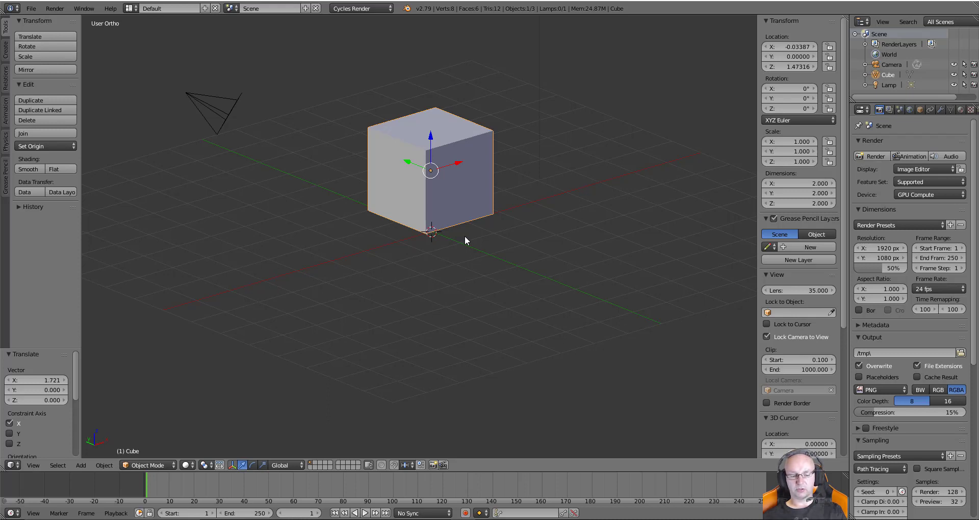
pyautogui.hotkey('ctrl', 's')
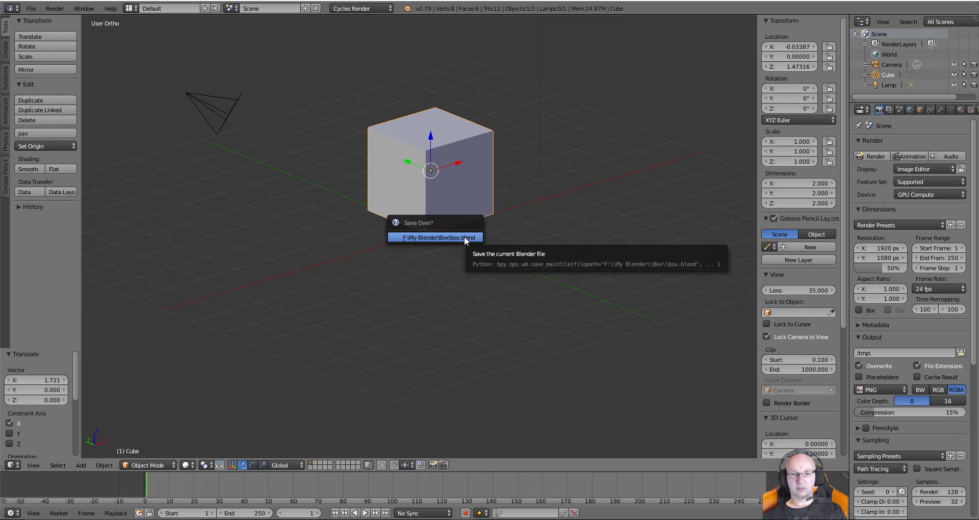
pyautogui.click(463, 237)
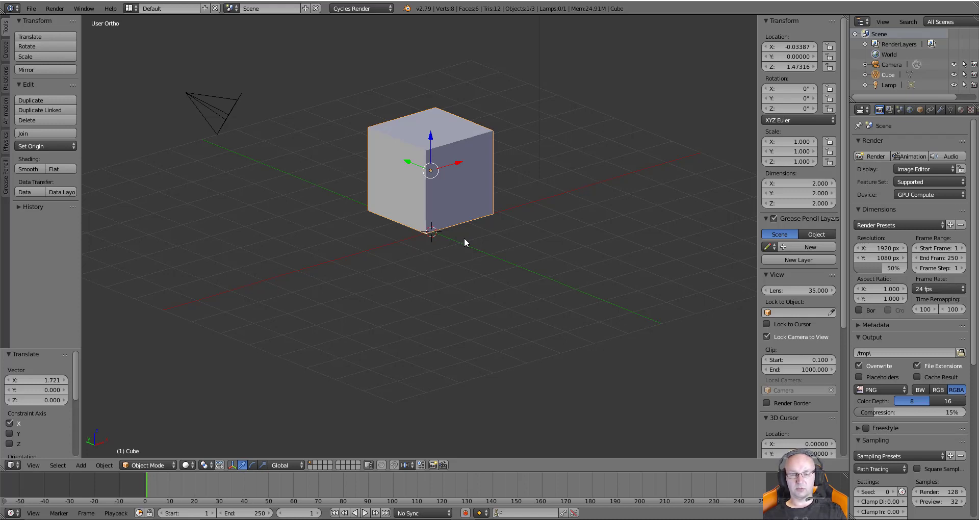
# Save box.blend again, lower the cube along Z to 0.22097, and save over it once more
pyautogui.hotkey('ctrl', 's')
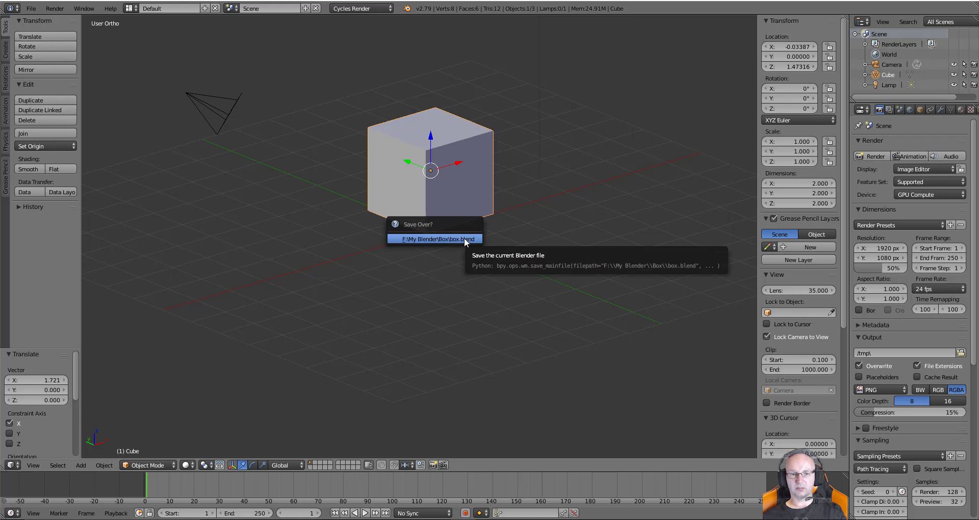
pyautogui.click(464, 237)
pyautogui.moveTo(430, 149); pyautogui.dragTo(430, 200)
pyautogui.hotkey('ctrl', 's')
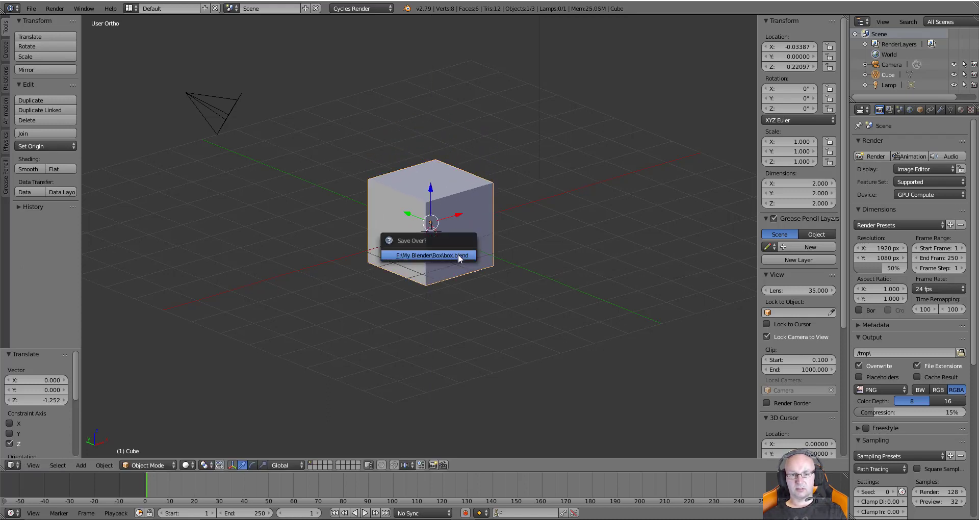
pyautogui.click(458, 255)
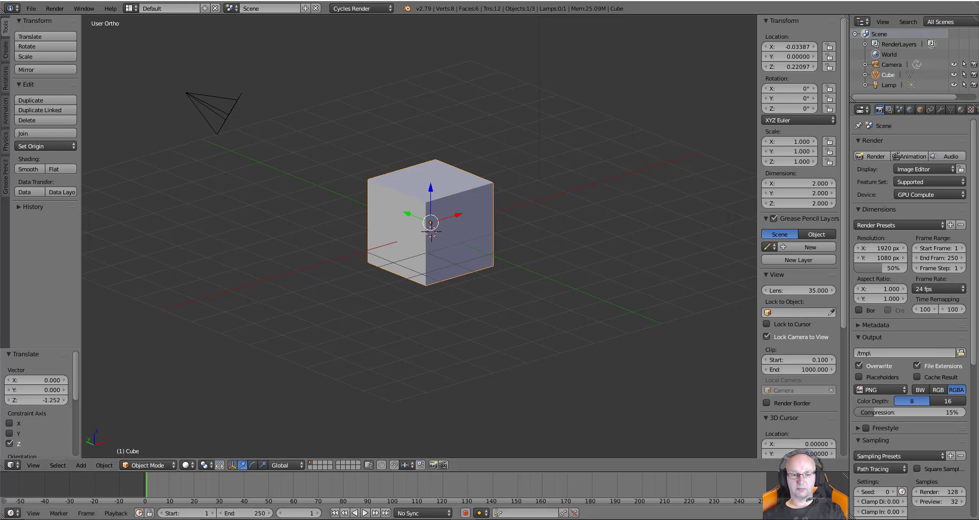
pyautogui.click(263, 519)
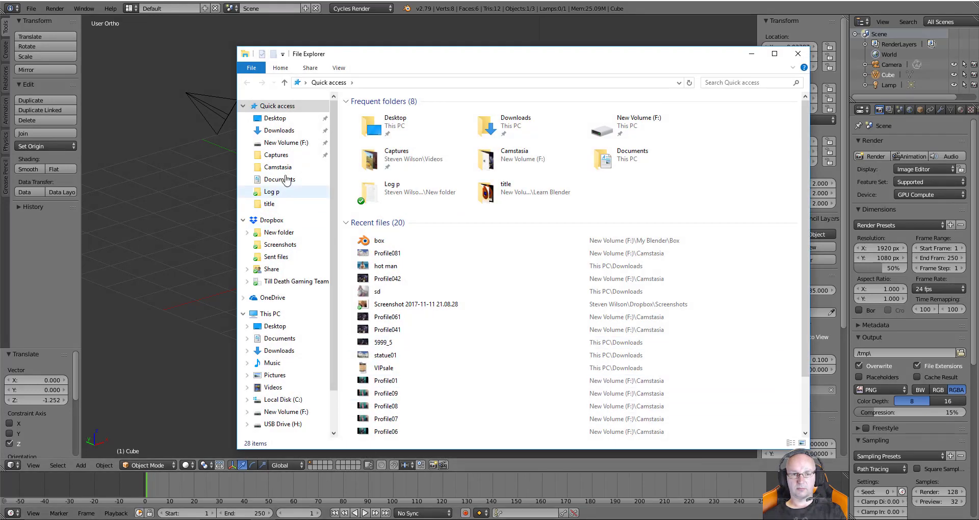
# Browse to F: > My Blender > Box to view box.blend1–box.blend3, then return to Blender
pyautogui.click(285, 143)
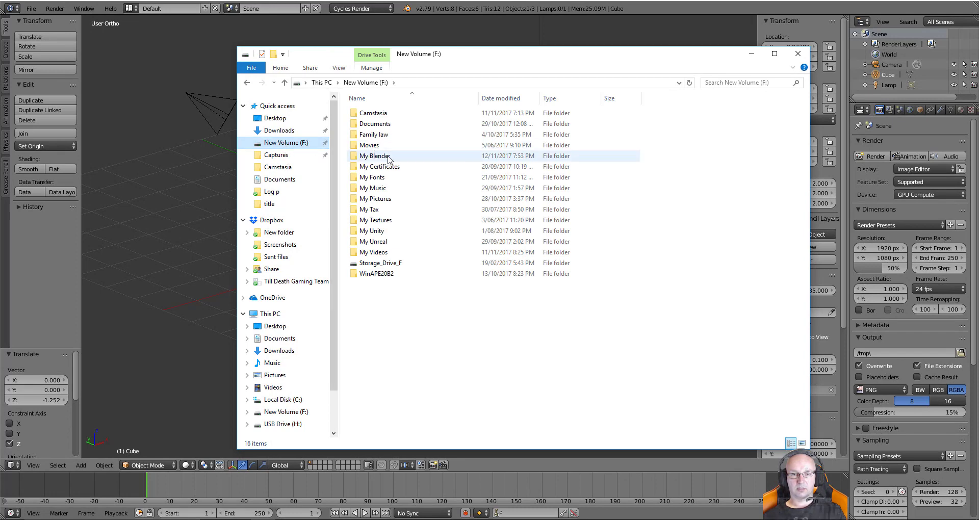
pyautogui.click(398, 157)
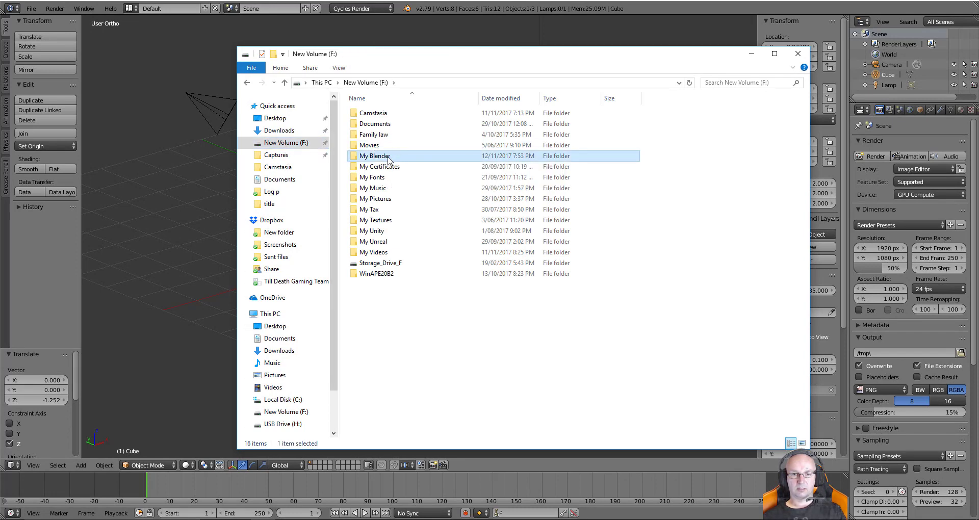
pyautogui.doubleClick(388, 156)
pyautogui.doubleClick(373, 157)
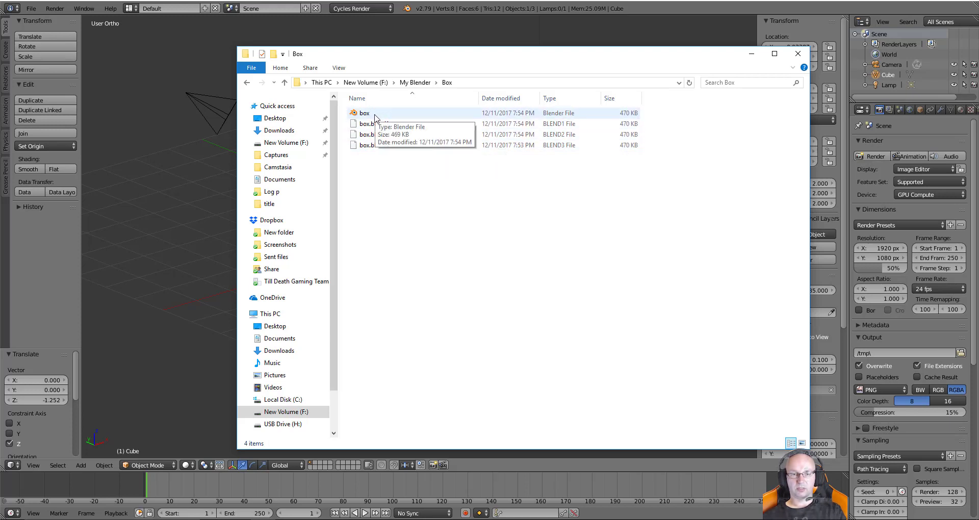
pyautogui.click(406, 35)
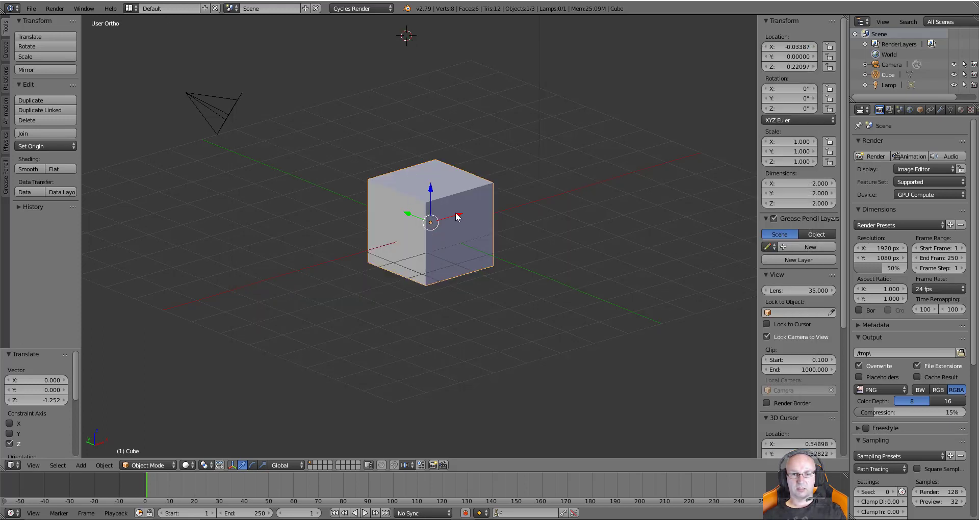
# Slide the cube along X and save over box.blend
pyautogui.moveTo(458, 214); pyautogui.dragTo(479, 210)
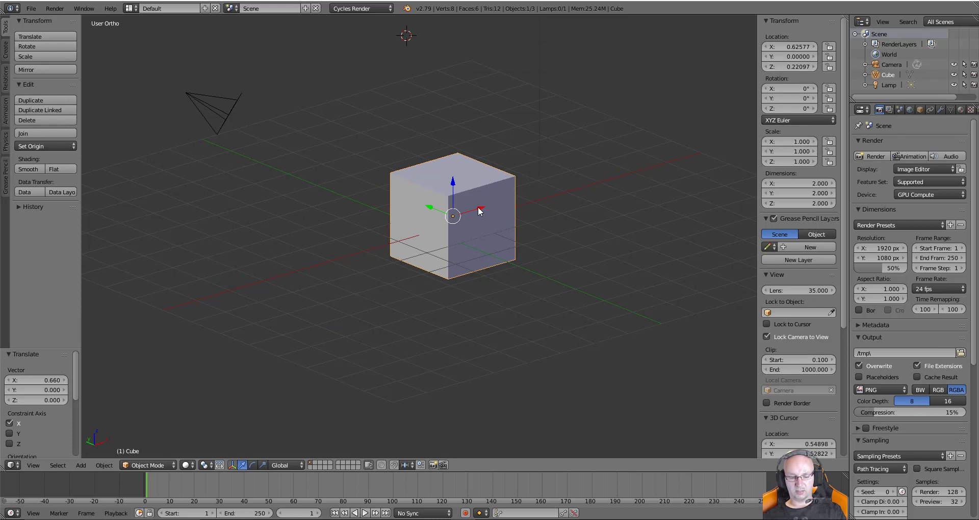
pyautogui.hotkey('ctrl', 's')
pyautogui.click(477, 207)
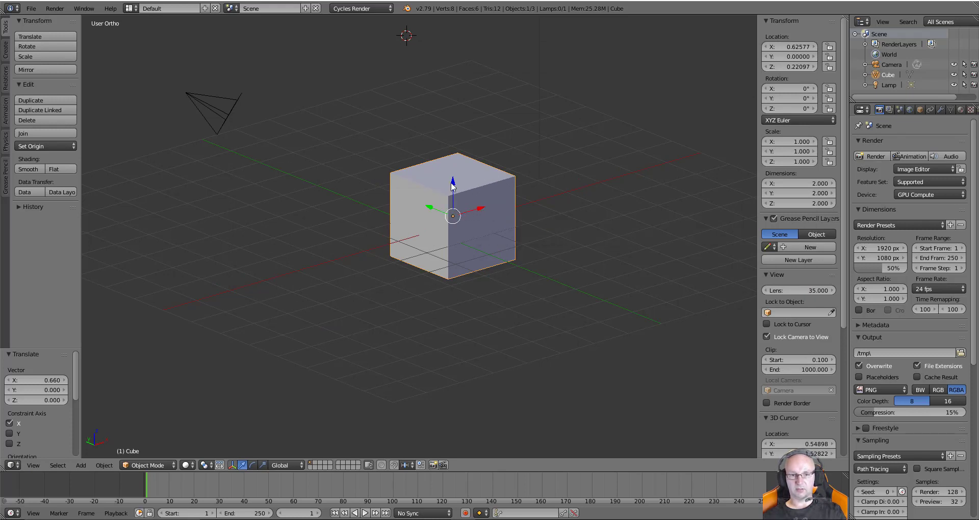
# Raise the cube along Z, save over box.blend again, and bring up the Box folder
pyautogui.moveTo(452, 186); pyautogui.dragTo(452, 154)
pyautogui.hotkey('ctrl', 's')
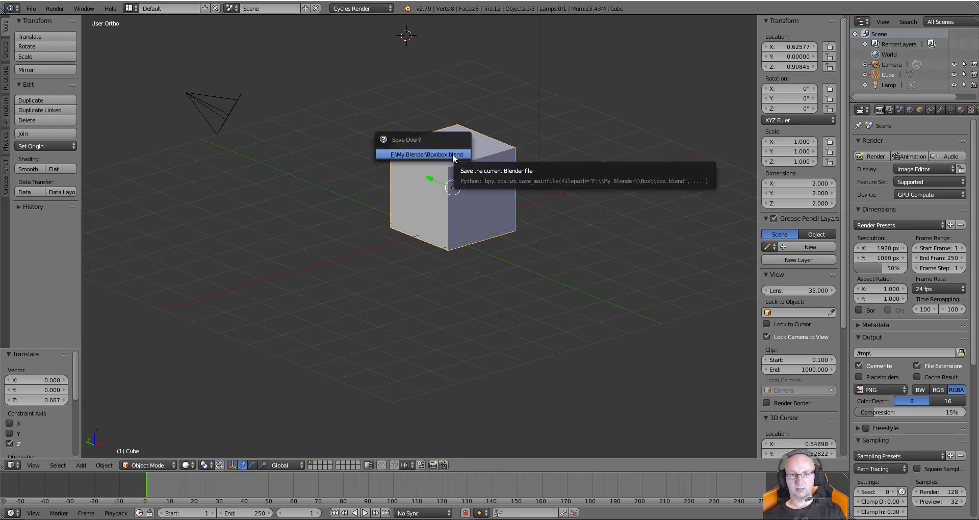
pyautogui.click(452, 154)
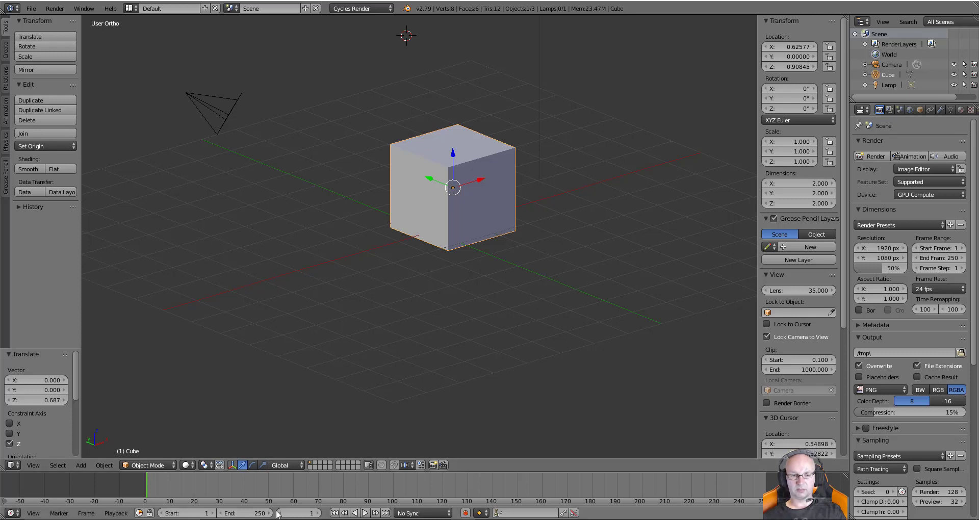
pyautogui.click(263, 519)
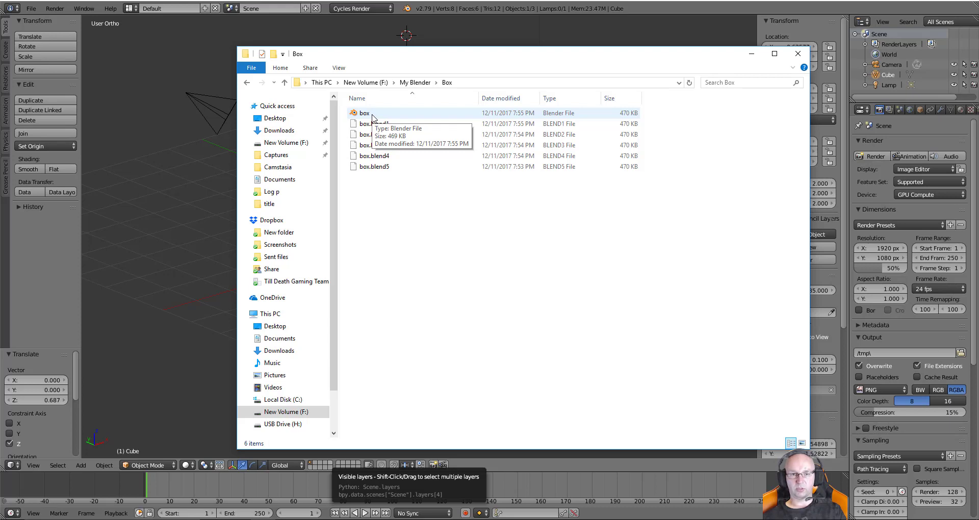
# Rename backup box.blend5 to box05.blend, accepting the extension change, then go up to My Blender
pyautogui.click(393, 170)
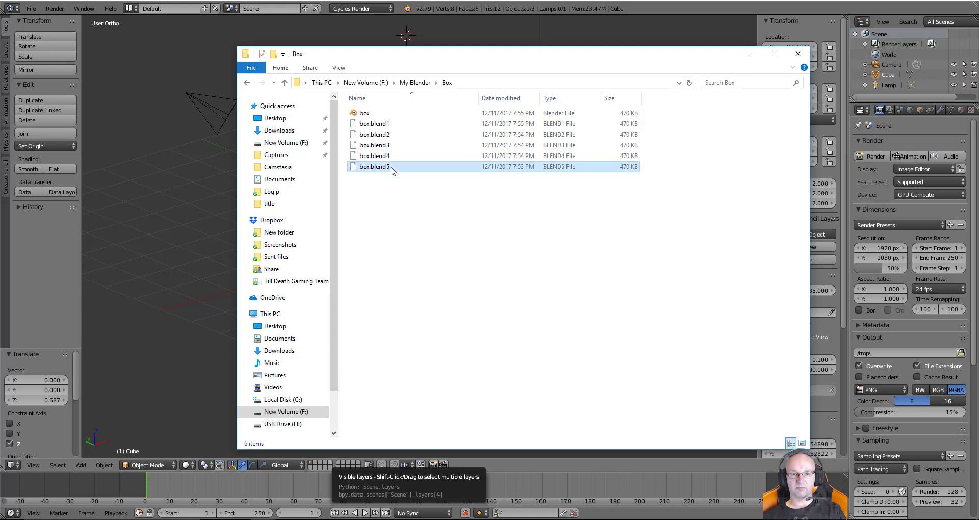
pyautogui.click(391, 168)
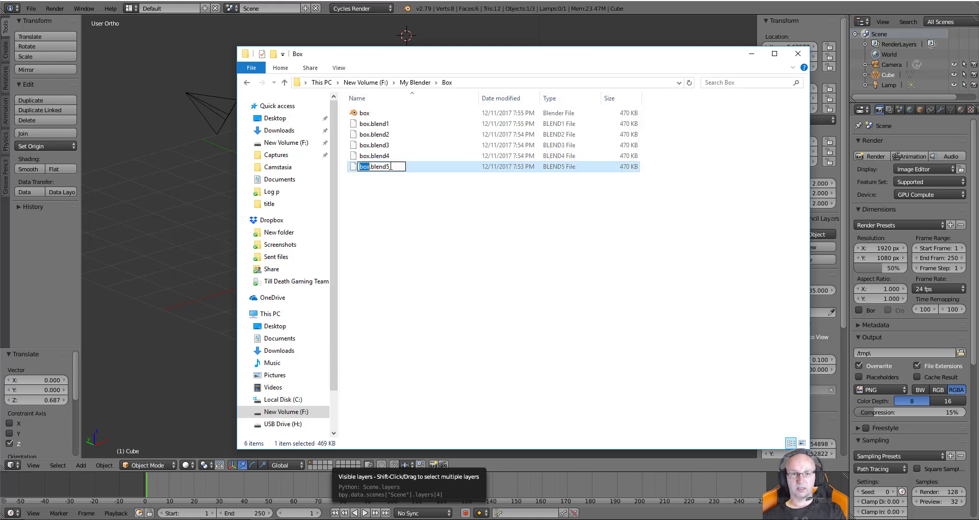
pyautogui.press('End')
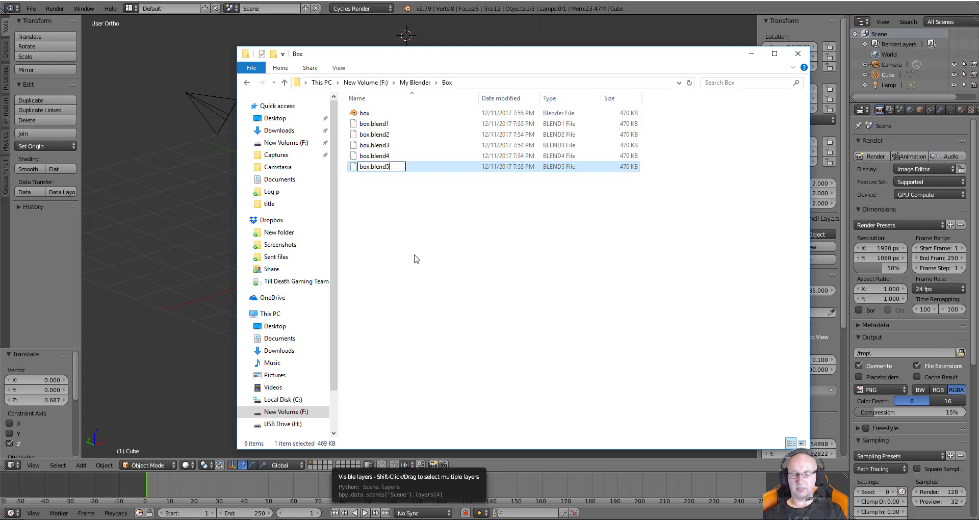
pyautogui.press('BackSpace')
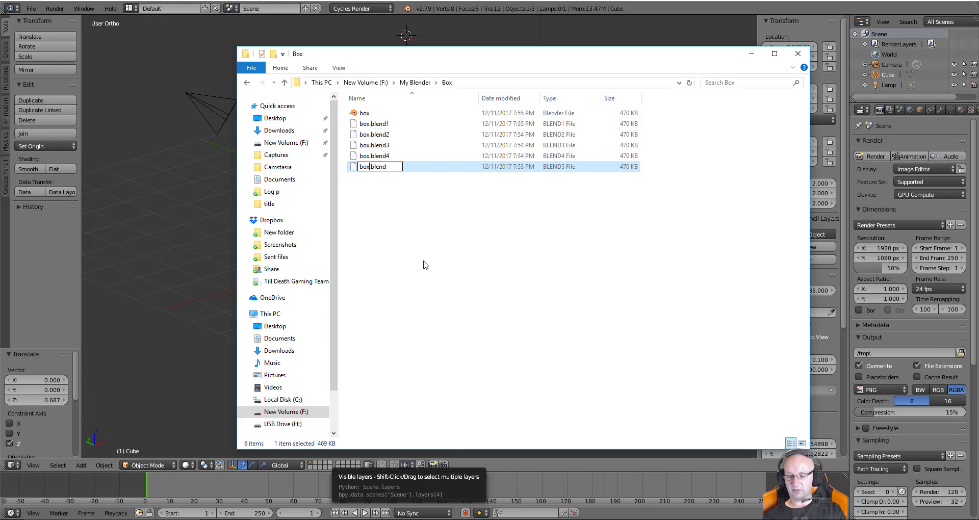
pyautogui.write('0')
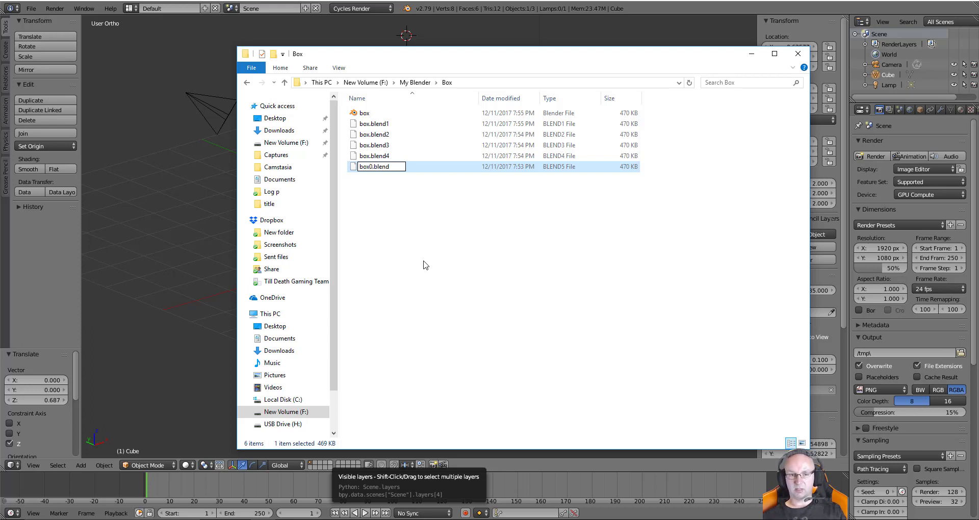
pyautogui.write('5')
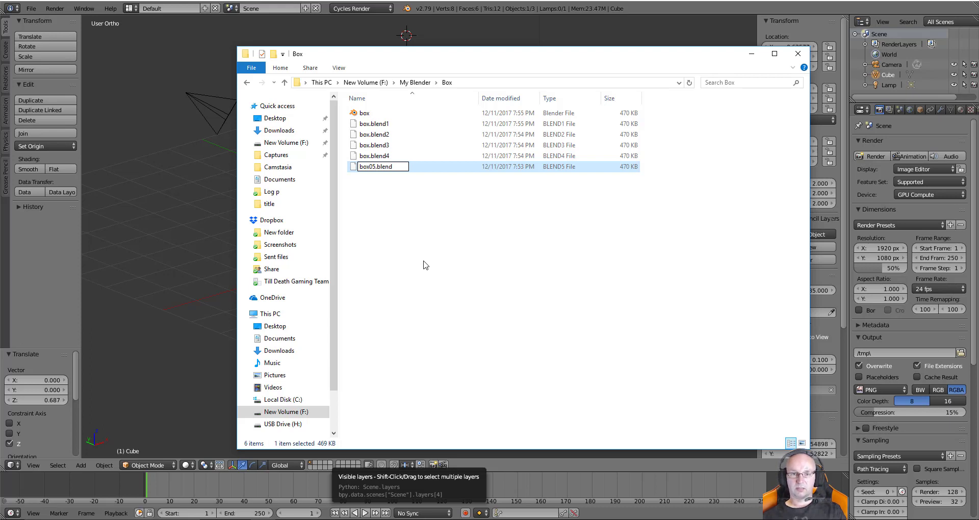
pyautogui.press('Return')
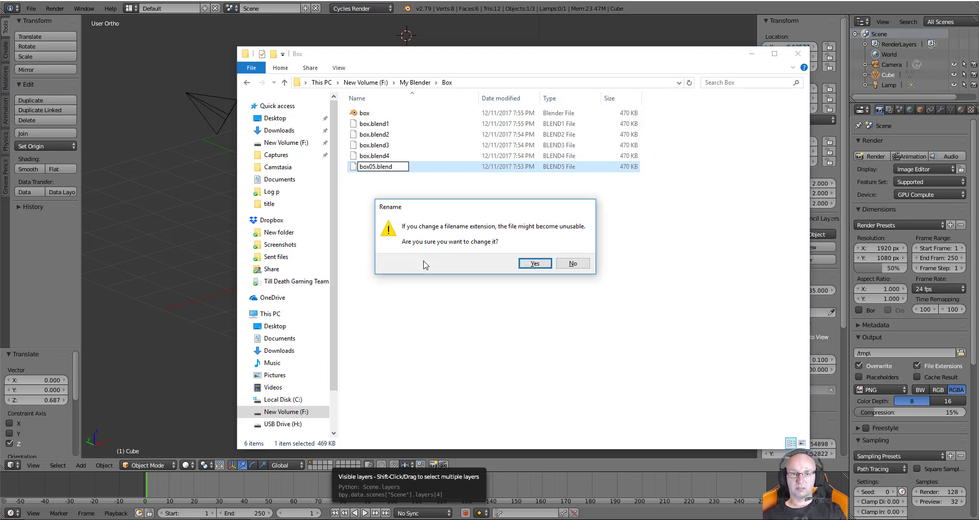
pyautogui.click(535, 264)
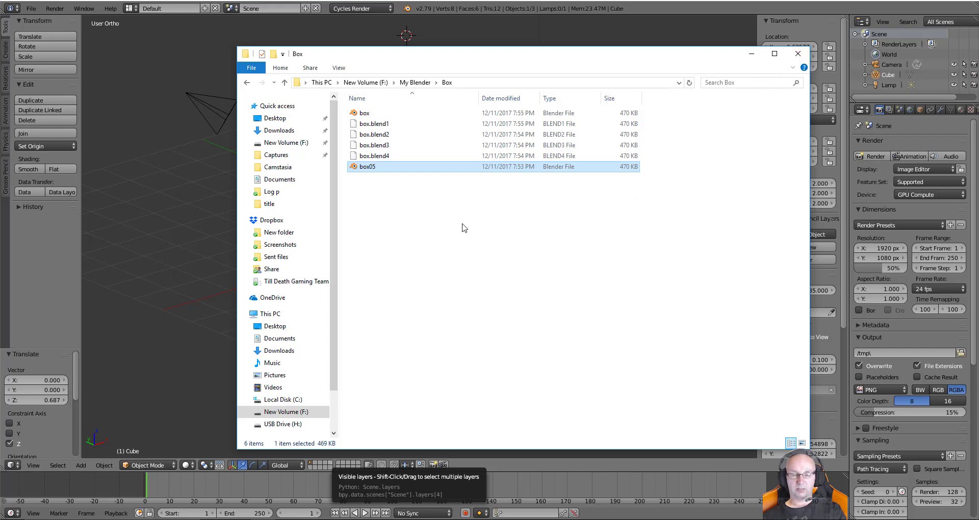
pyautogui.click(284, 83)
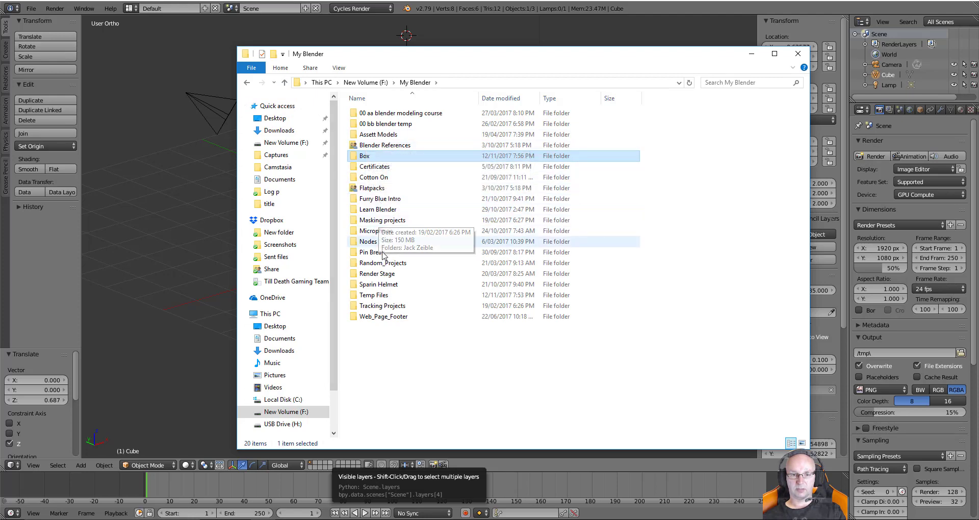
# Enter the Temp Files folder and open its autosaved box file in a second Blender
pyautogui.click(382, 296)
pyautogui.click(382, 296)
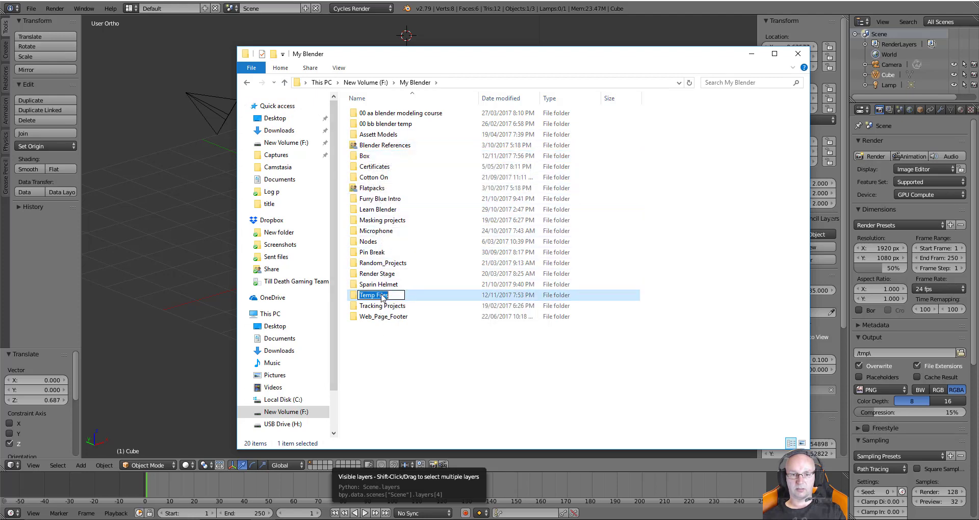
pyautogui.click(383, 296)
pyautogui.click(385, 307)
pyautogui.doubleClick(386, 294)
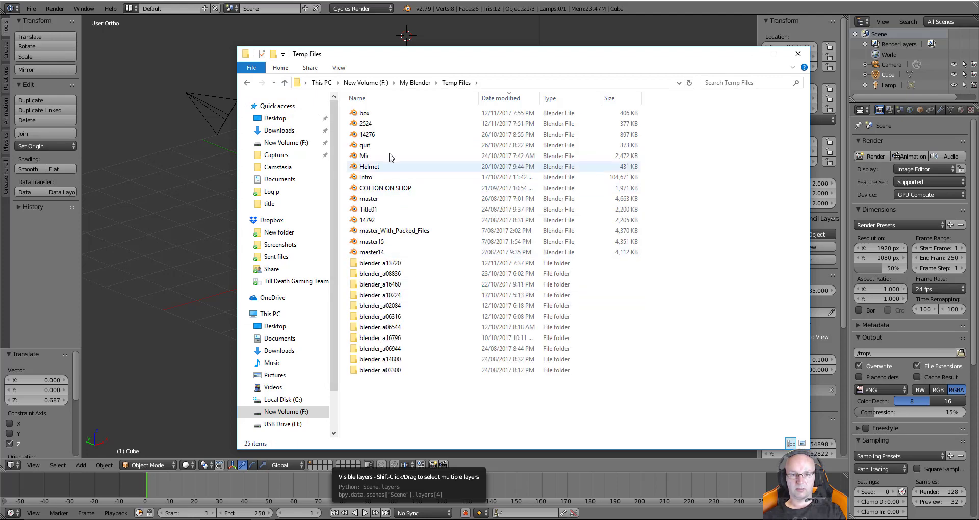
pyautogui.doubleClick(393, 116)
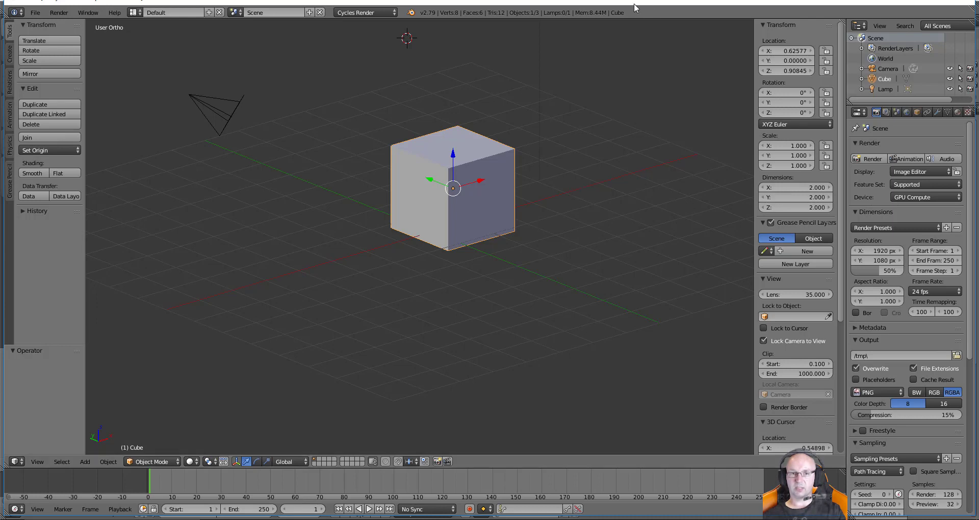
# Close the second Blender window and the Temp Files window, then recentre the cube in view
pyautogui.moveTo(634, 4); pyautogui.dragTo(602, 70)
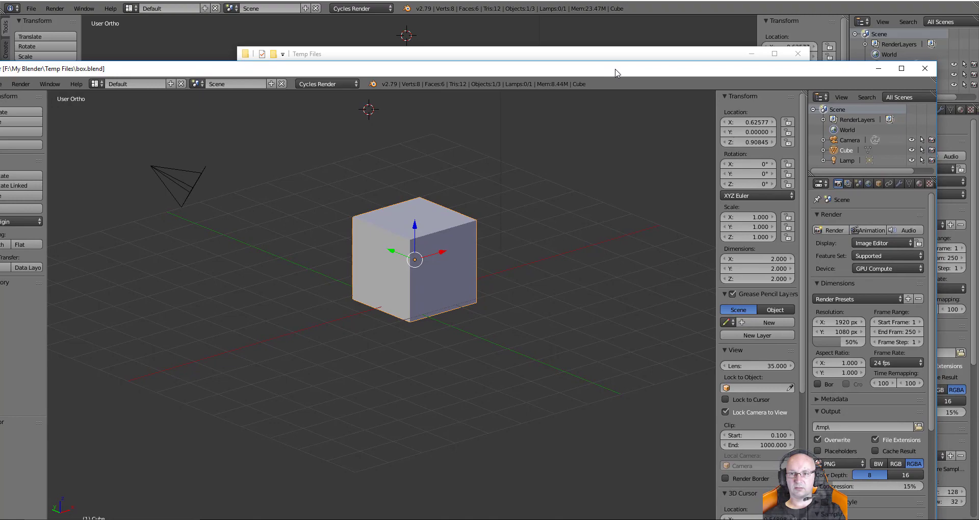
pyautogui.click(925, 67)
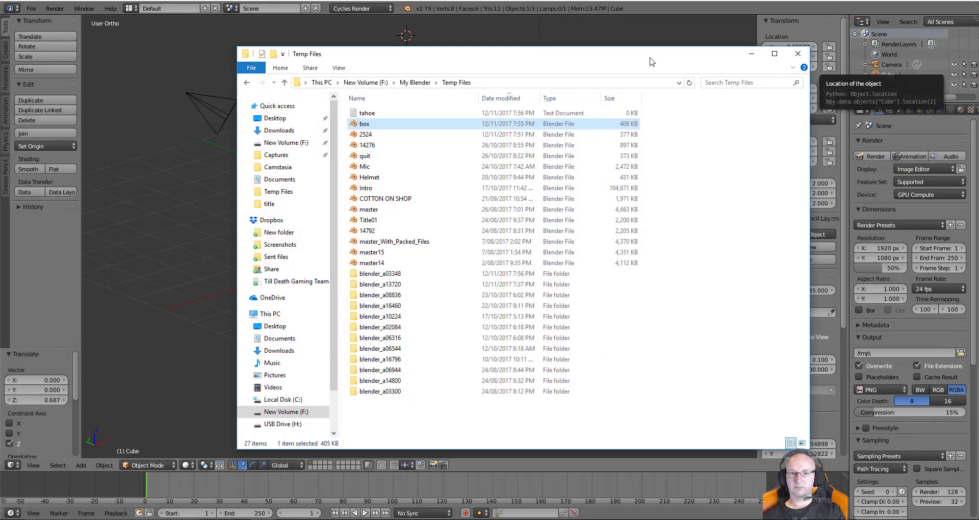
pyautogui.moveTo(649, 61); pyautogui.dragTo(582, 60)
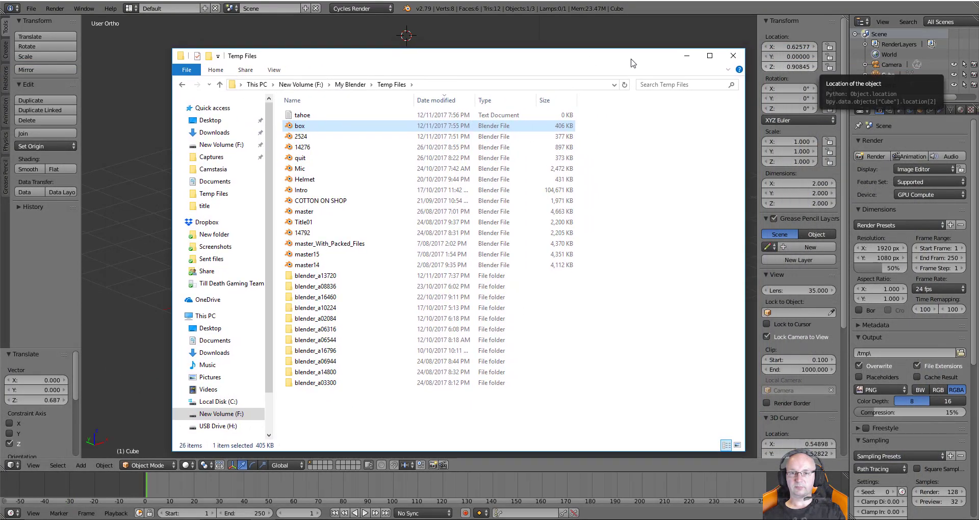
pyautogui.click(731, 56)
pyautogui.keyDown('shift'); pyautogui.moveTo(607, 92); pyautogui.dragTo(559, 138, button='middle'); pyautogui.keyUp('shift')
pyautogui.moveTo(576, 184); pyautogui.dragTo(572, 157, button='middle')
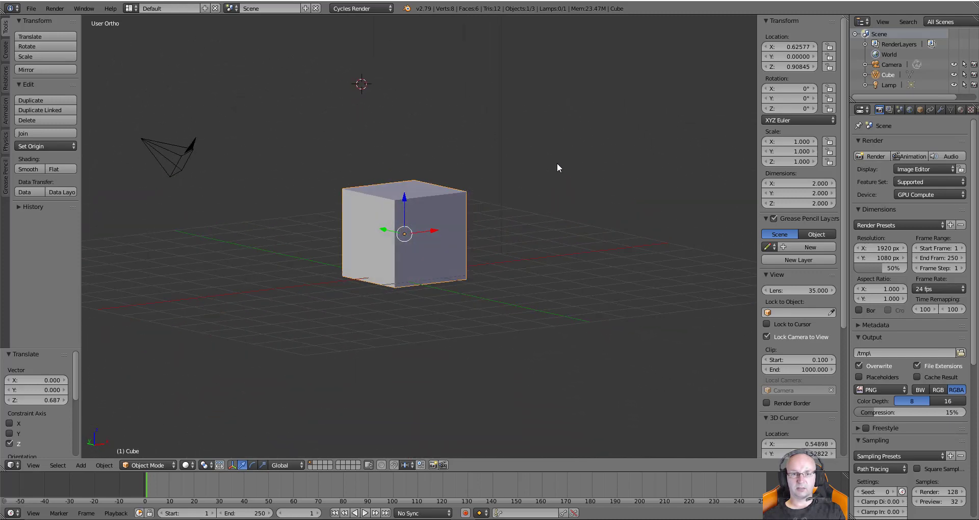
# Drag the cube along Z and X to X 1.72708, Y 1.97430, Z 1.25895
pyautogui.moveTo(404, 201); pyautogui.dragTo(410, 164)
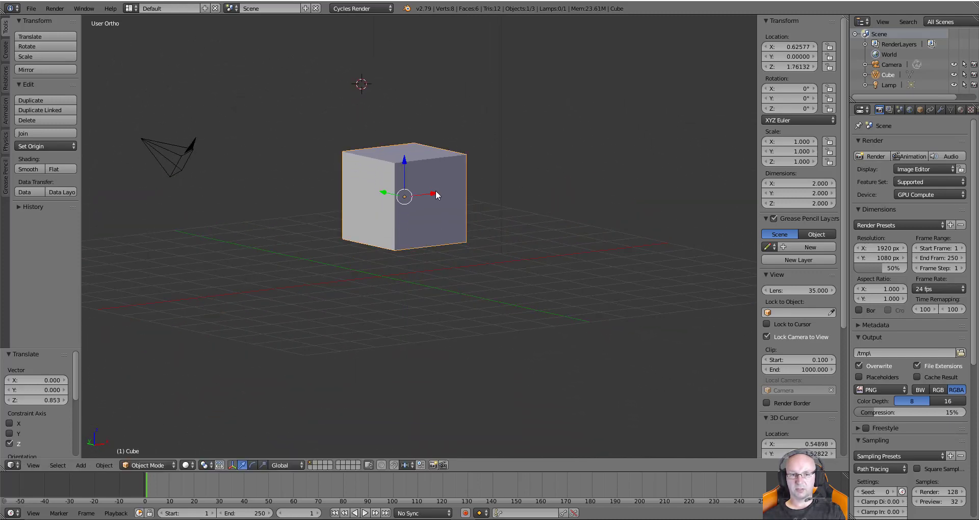
pyautogui.moveTo(434, 196); pyautogui.dragTo(376, 182)
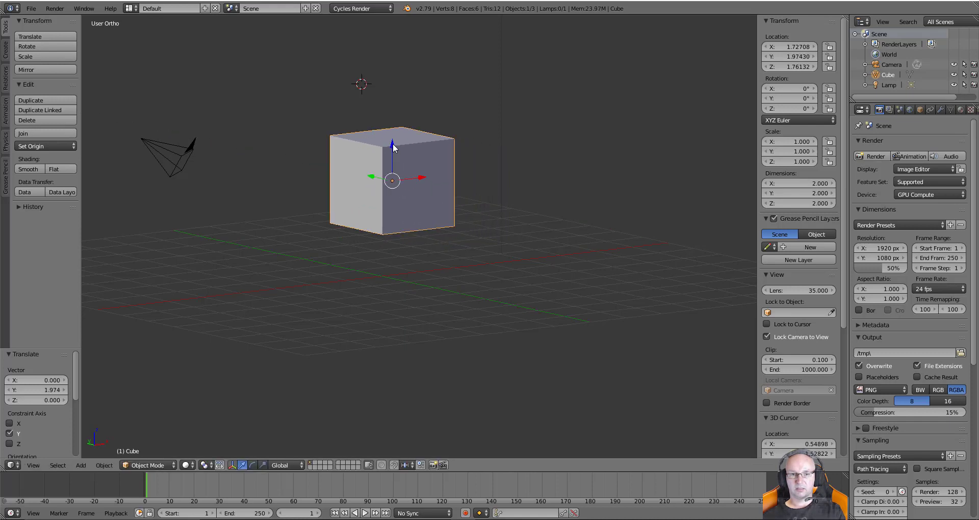
pyautogui.moveTo(393, 147)
pyautogui.mouseDown()
pyautogui.moveTo(394, 203)
pyautogui.moveTo(393, 161)
pyautogui.mouseUp()
pyautogui.moveTo(452, 182); pyautogui.dragTo(683, 118, button='middle')
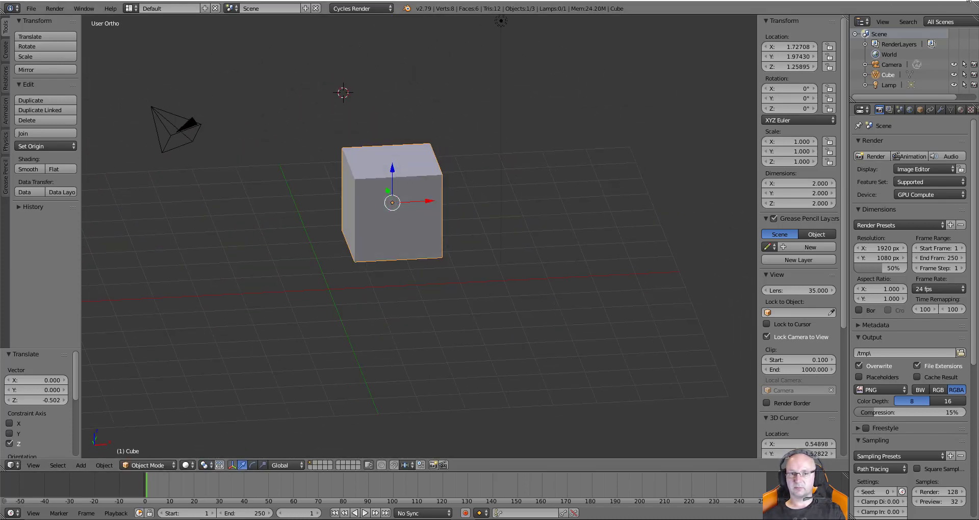